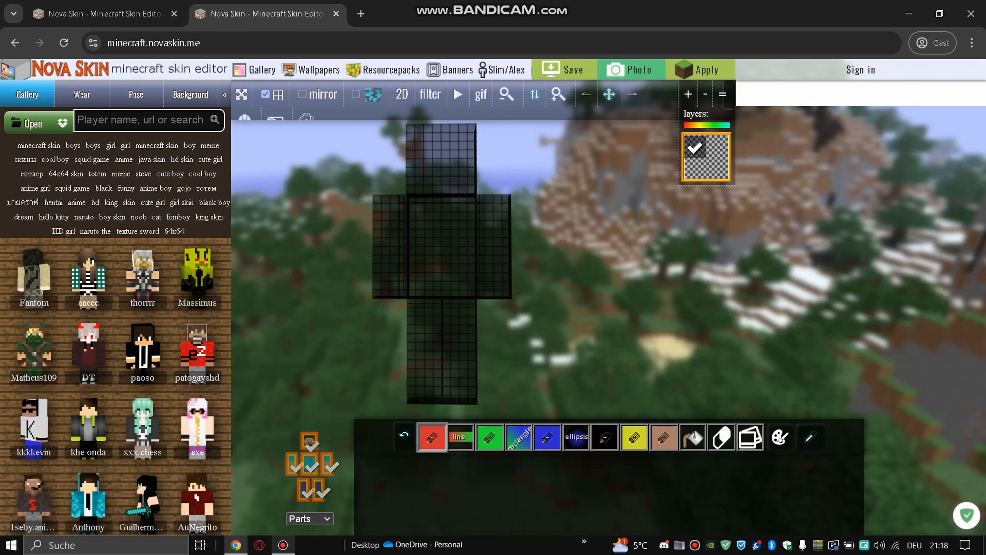
# - Load benedictine cardinal skin.png as a second layer and turn the model to its back
pyautogui.click(28, 123)
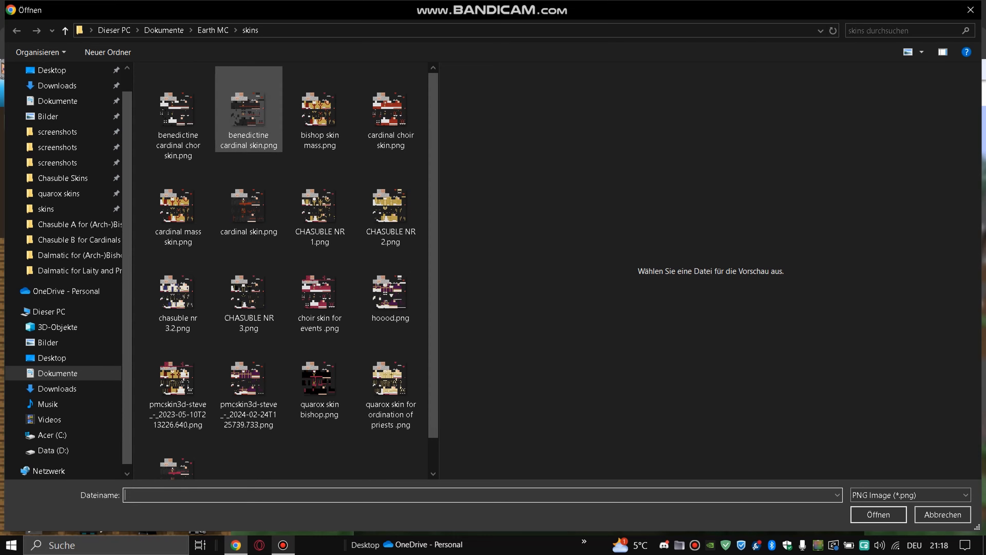
pyautogui.doubleClick(249, 112)
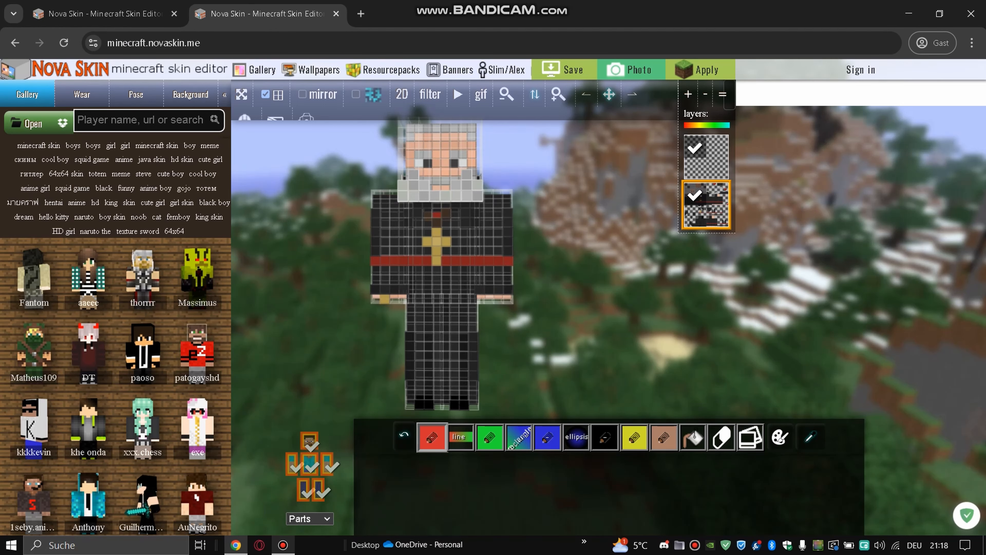
pyautogui.moveTo(330, 280); pyautogui.dragTo(543, 286)
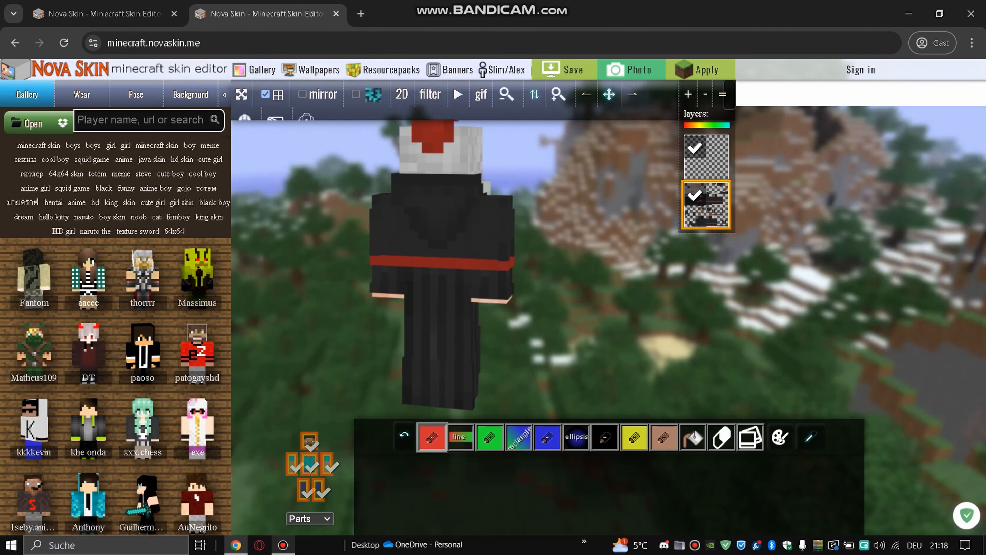
# - Erase the dark band of pixels just below the head on the model's back
pyautogui.click(558, 94)
pyautogui.click(559, 95)
pyautogui.click(559, 95)
pyautogui.moveTo(610, 94); pyautogui.dragTo(582, 115)
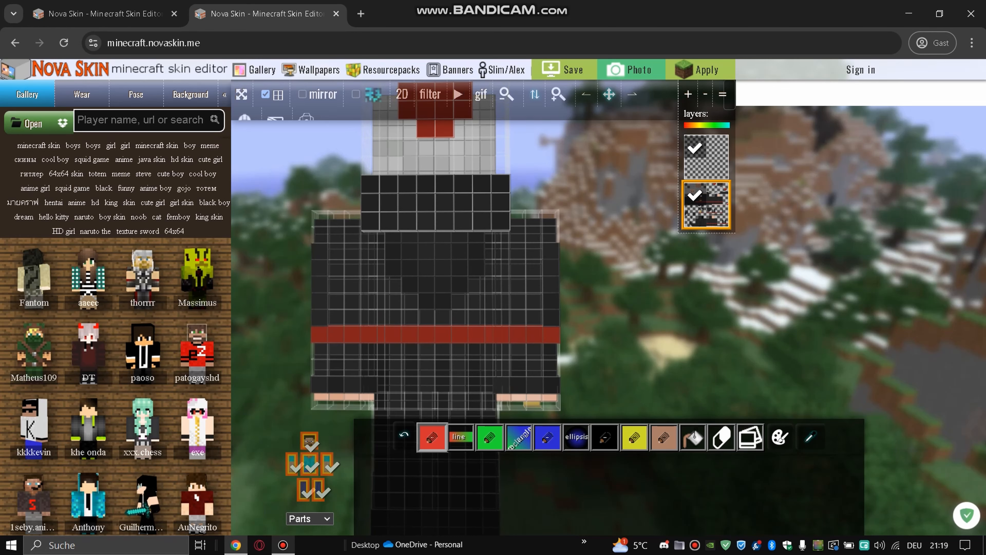
pyautogui.click(501, 183)
pyautogui.click(483, 183)
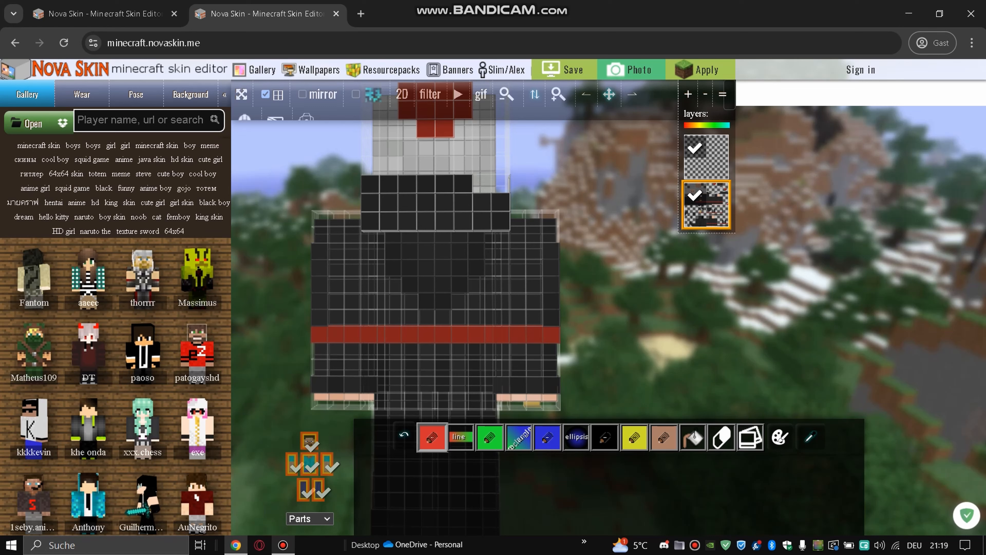
pyautogui.click(464, 183)
pyautogui.click(444, 183)
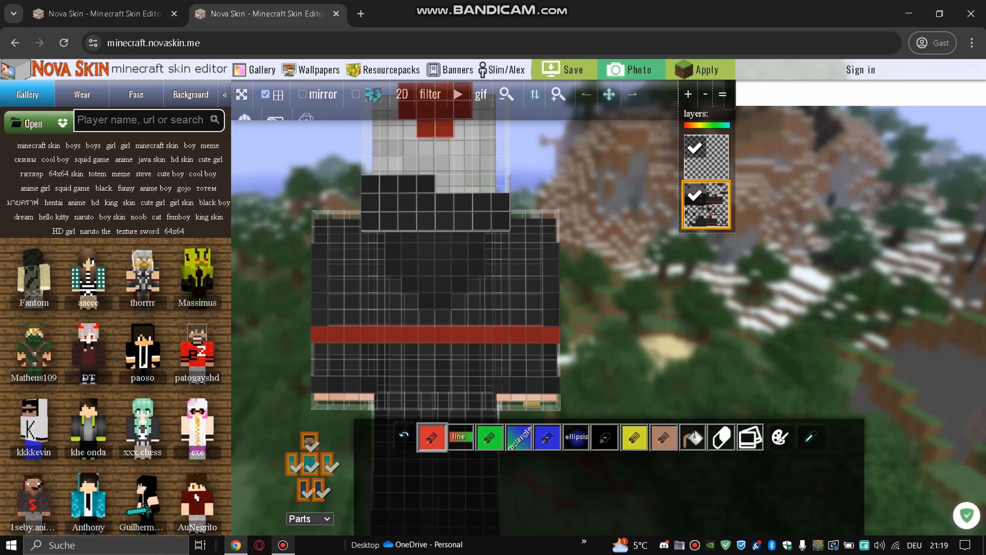
pyautogui.click(426, 184)
pyautogui.click(408, 184)
pyautogui.click(389, 184)
pyautogui.click(370, 184)
pyautogui.click(370, 202)
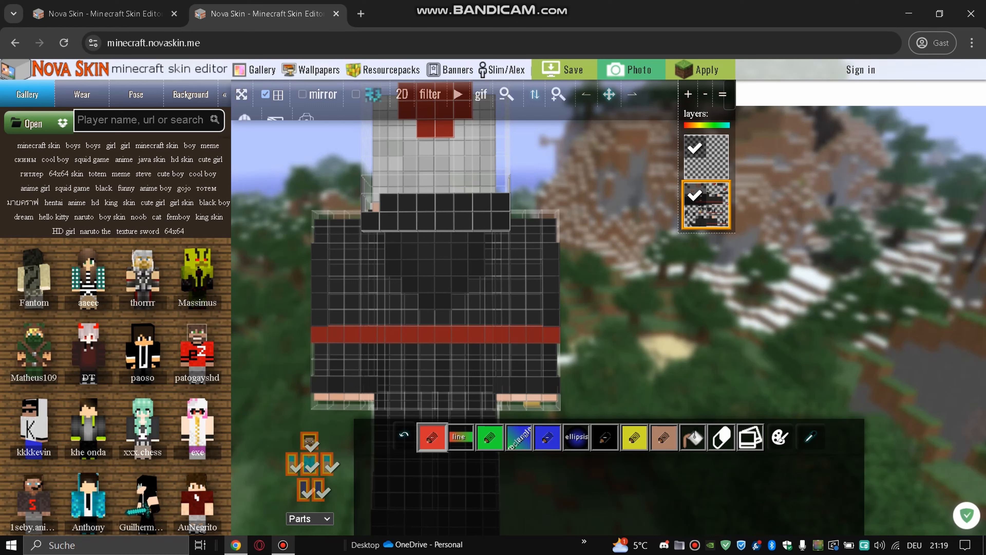
pyautogui.moveTo(370, 202)
pyautogui.mouseDown()
pyautogui.moveTo(483, 202)
pyautogui.moveTo(501, 221)
pyautogui.moveTo(370, 221)
pyautogui.mouseUp()
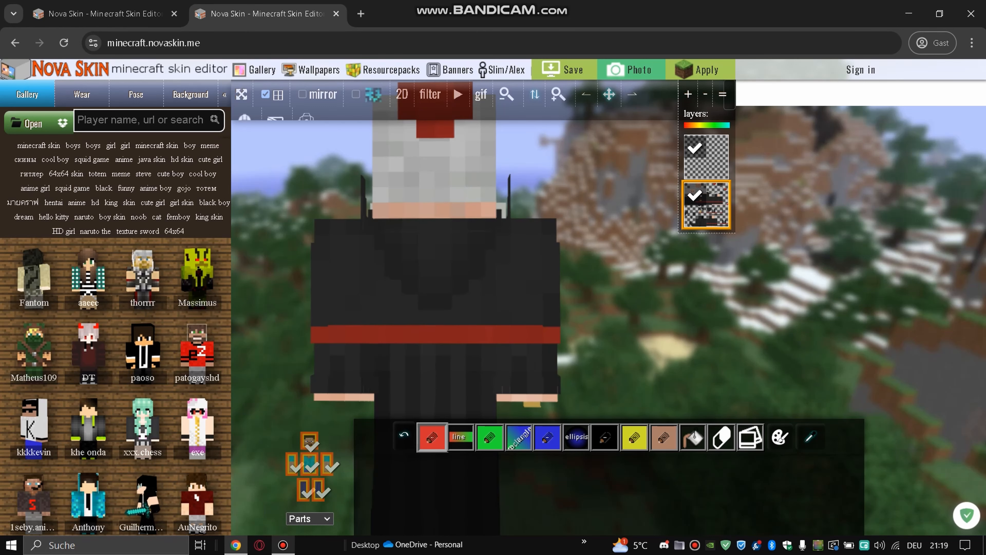
# - Hide the outer overlay of the body, both arms and both legs
pyautogui.click(310, 474)
pyautogui.click(328, 473)
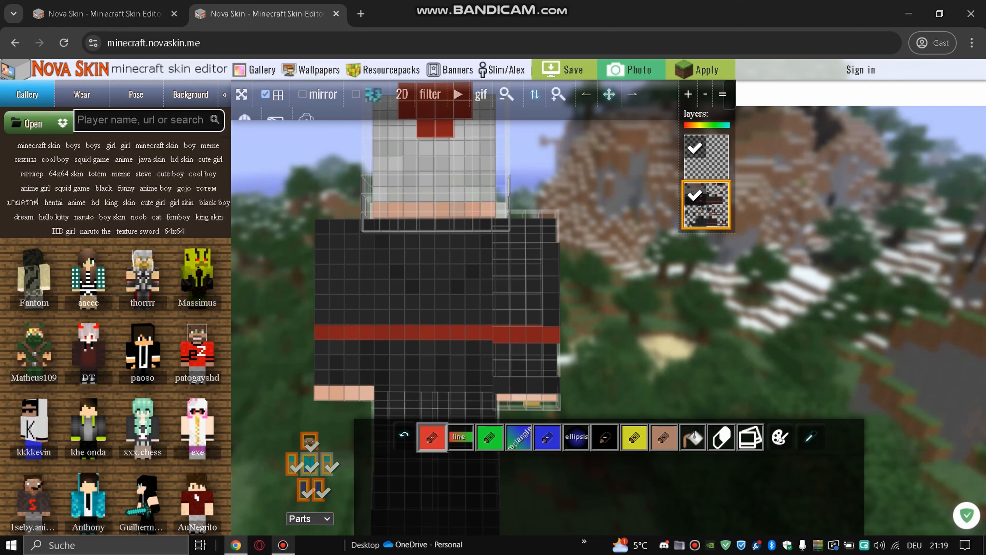
pyautogui.click(318, 499)
pyautogui.click(304, 499)
pyautogui.click(292, 474)
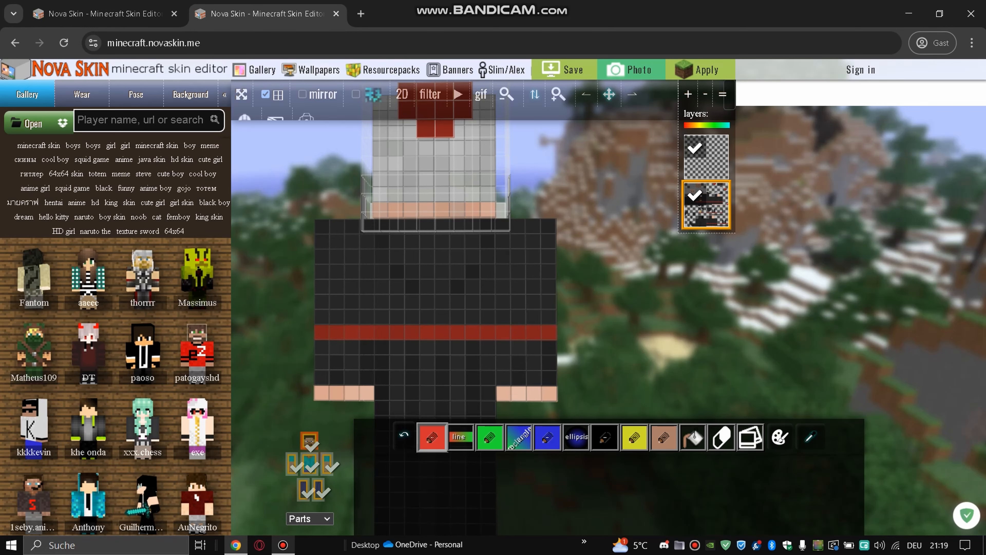
pyautogui.moveTo(609, 99); pyautogui.dragTo(613, 51)
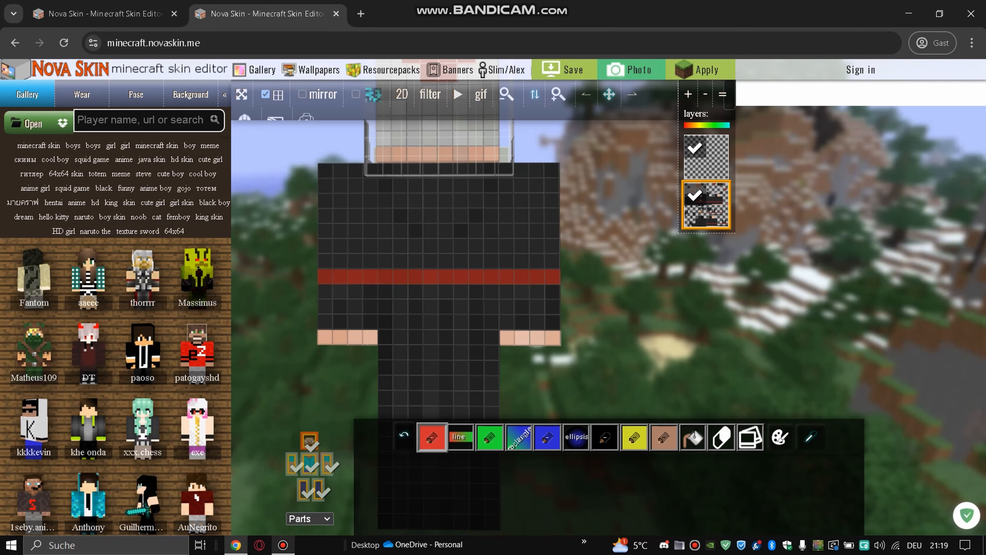
# - Clear the torso texture and the front face of one arm on the cardinal layer
pyautogui.press('Delete')
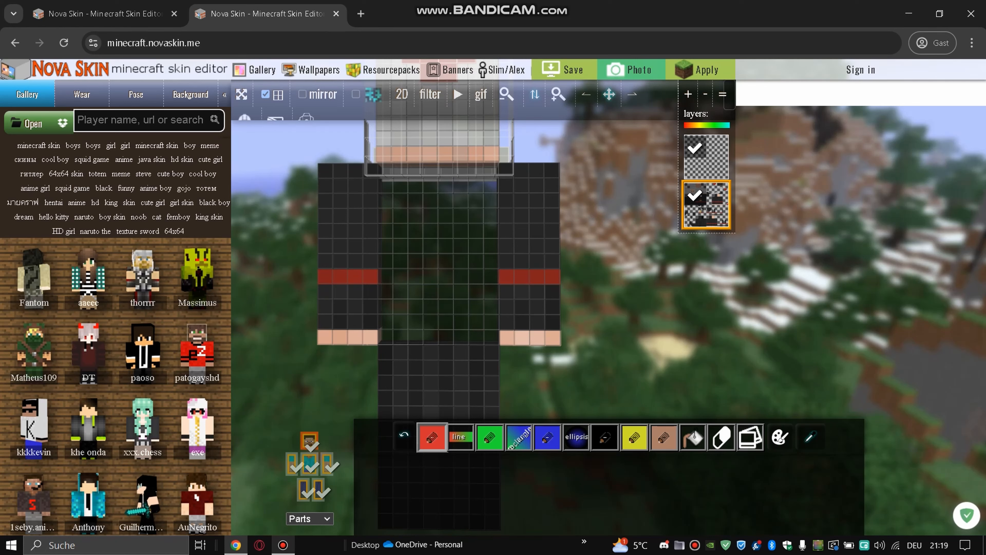
pyautogui.moveTo(610, 95); pyautogui.dragTo(575, 62)
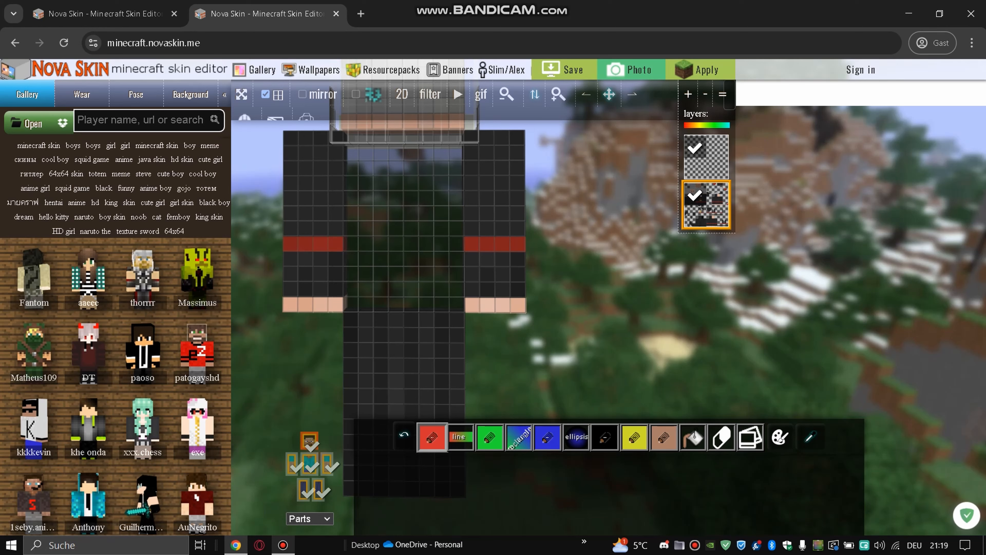
pyautogui.press('Delete')
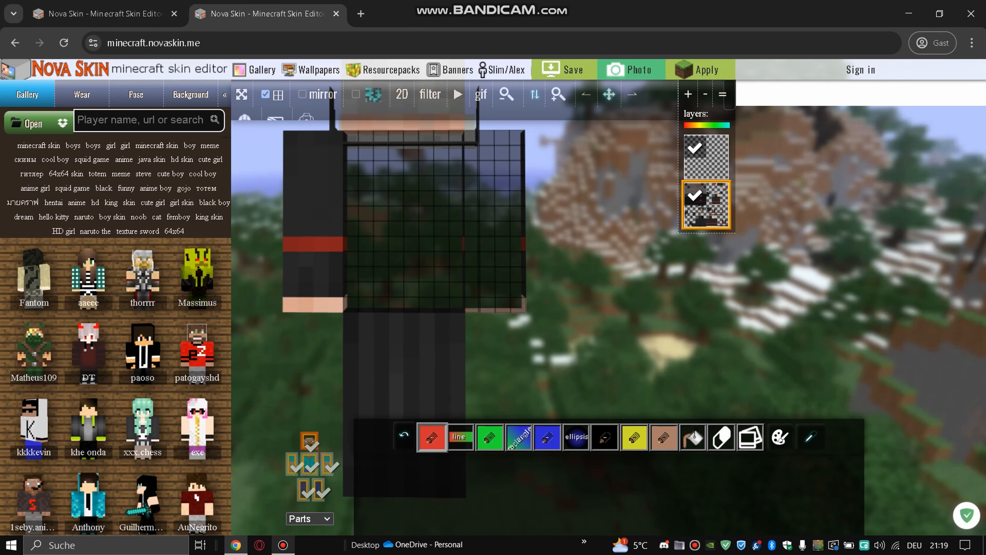
# - Erase that arm's side sleeve cells down through the red band
pyautogui.moveTo(583, 257); pyautogui.dragTo(681, 258)
pyautogui.moveTo(610, 94); pyautogui.dragTo(642, 135)
pyautogui.moveTo(442, 220)
pyautogui.mouseDown(button='right')
pyautogui.moveTo(410, 205)
pyautogui.moveTo(458, 172)
pyautogui.moveTo(410, 220)
pyautogui.moveTo(409, 236)
pyautogui.moveTo(458, 268)
pyautogui.moveTo(458, 317)
pyautogui.mouseUp(button='right')
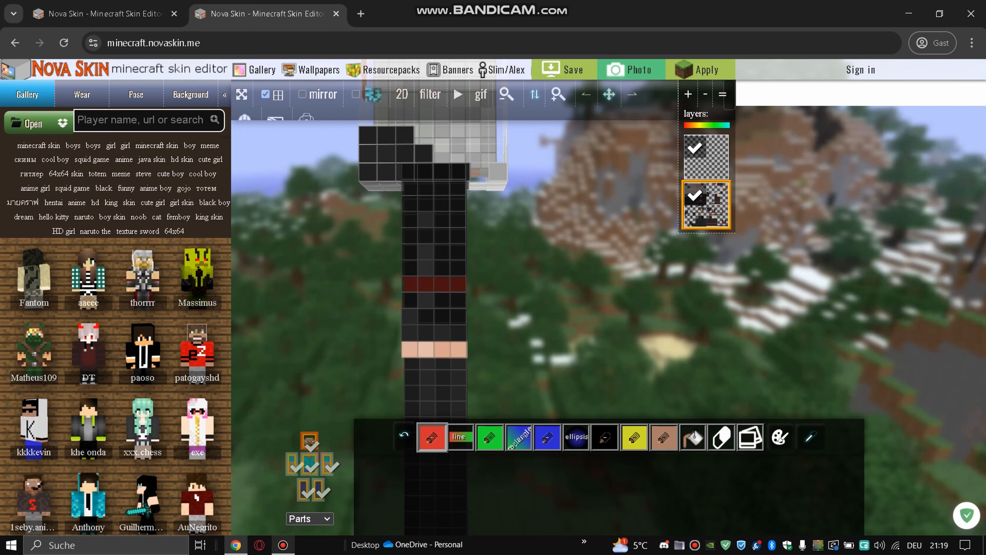
pyautogui.moveTo(517, 317); pyautogui.dragTo(400, 317)
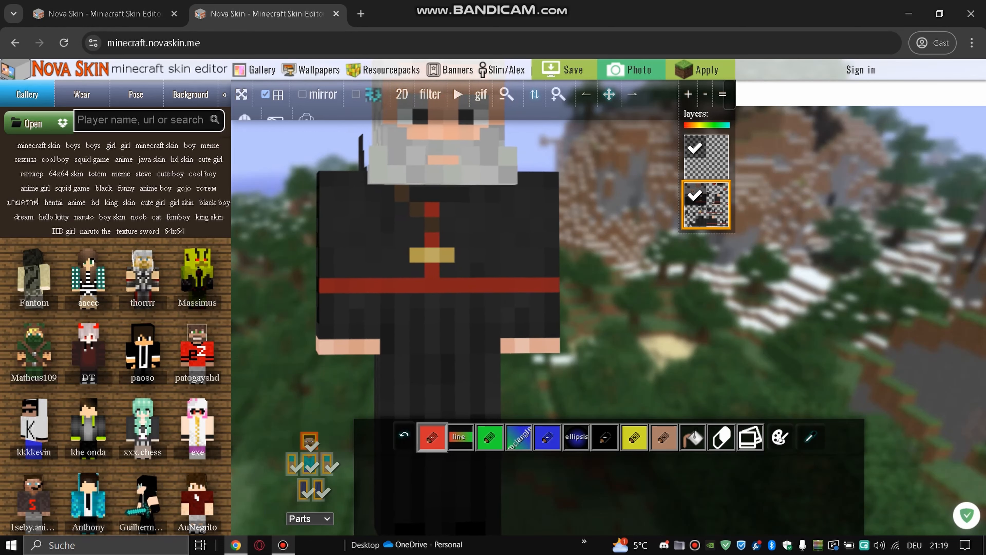
# - Erase the torso front and the fronts of both legs
pyautogui.rightClick(439, 285)
pyautogui.rightClick(439, 286)
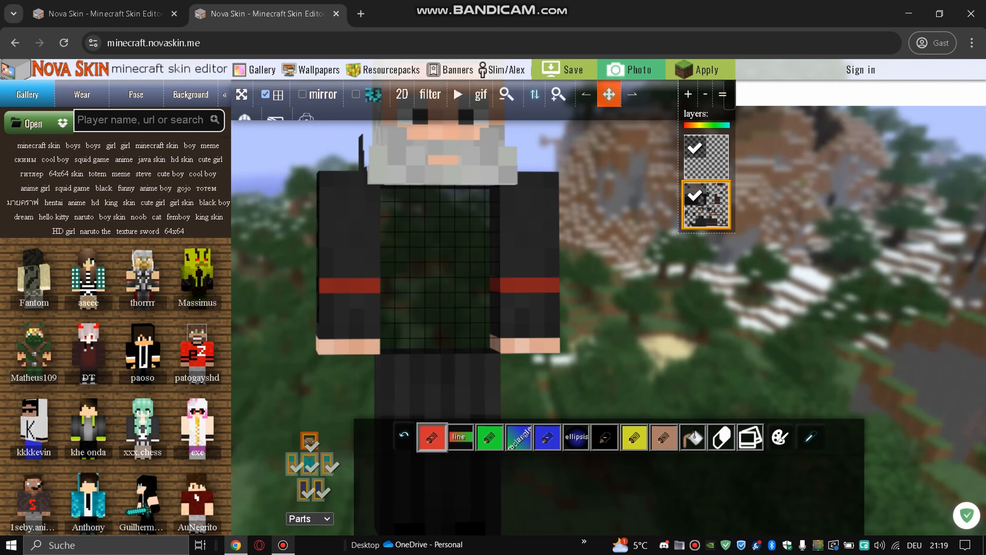
pyautogui.moveTo(609, 95); pyautogui.dragTo(652, 6)
pyautogui.rightClick(509, 341)
pyautogui.rightClick(509, 341)
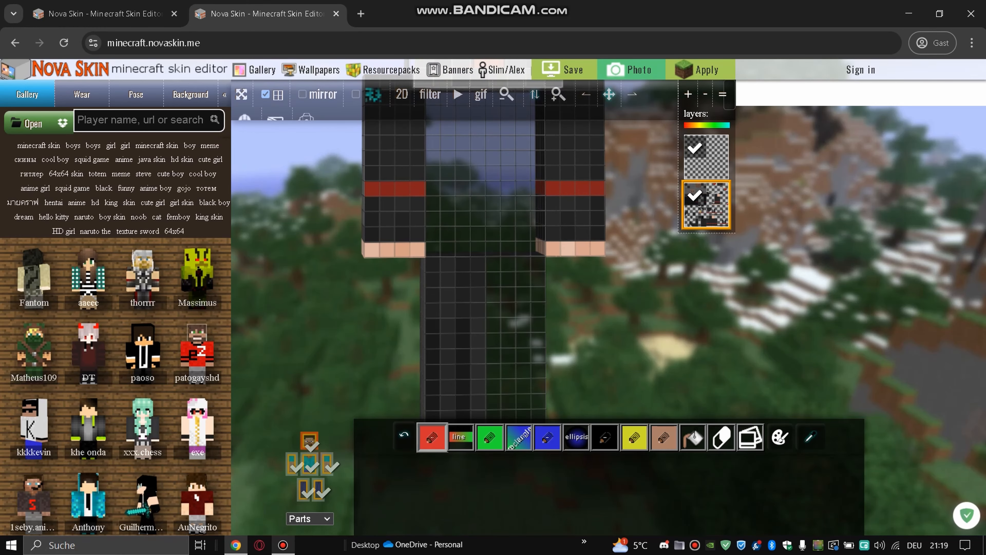
pyautogui.rightClick(463, 327)
pyautogui.rightClick(463, 327)
# - Erase the sides and backs of both legs, then check the foot undersides and head
pyautogui.moveTo(505, 338); pyautogui.dragTo(406, 338)
pyautogui.rightClick(491, 338)
pyautogui.rightClick(491, 338)
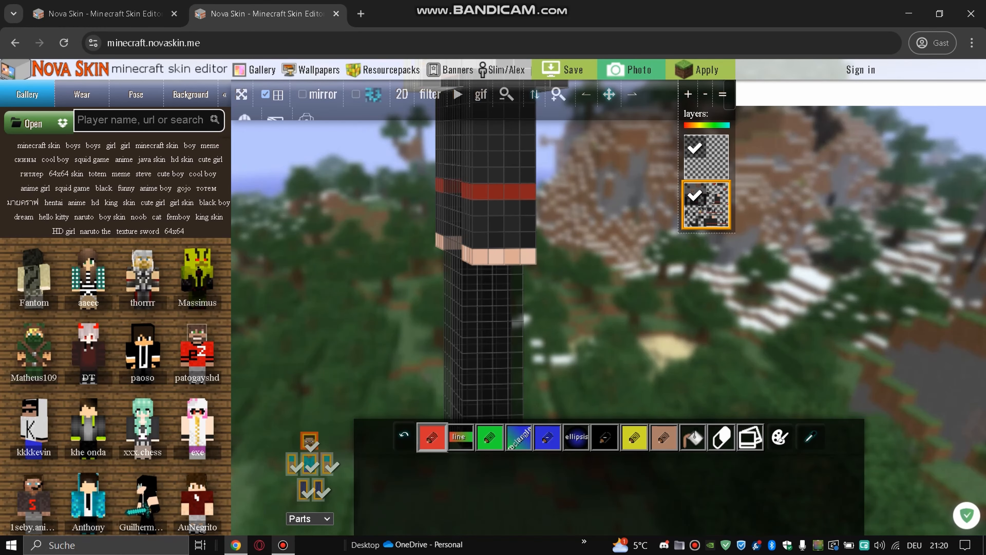
pyautogui.moveTo(491, 338); pyautogui.dragTo(396, 338)
pyautogui.rightClick(453, 350)
pyautogui.rightClick(453, 349)
pyautogui.rightClick(513, 338)
pyautogui.rightClick(514, 338)
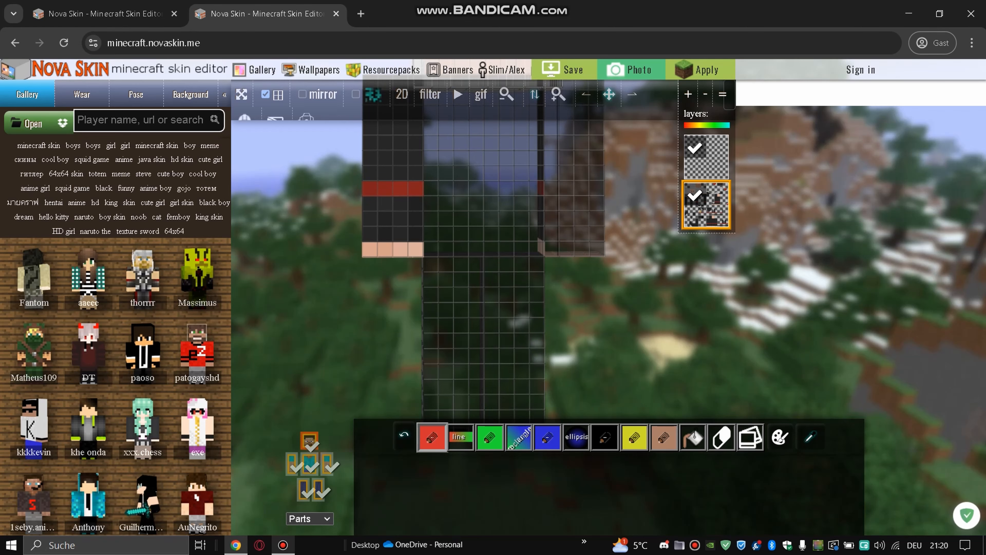
pyautogui.moveTo(514, 338)
pyautogui.mouseDown()
pyautogui.moveTo(388, 338)
pyautogui.moveTo(406, 338)
pyautogui.mouseUp()
pyautogui.rightClick(482, 331)
pyautogui.rightClick(482, 331)
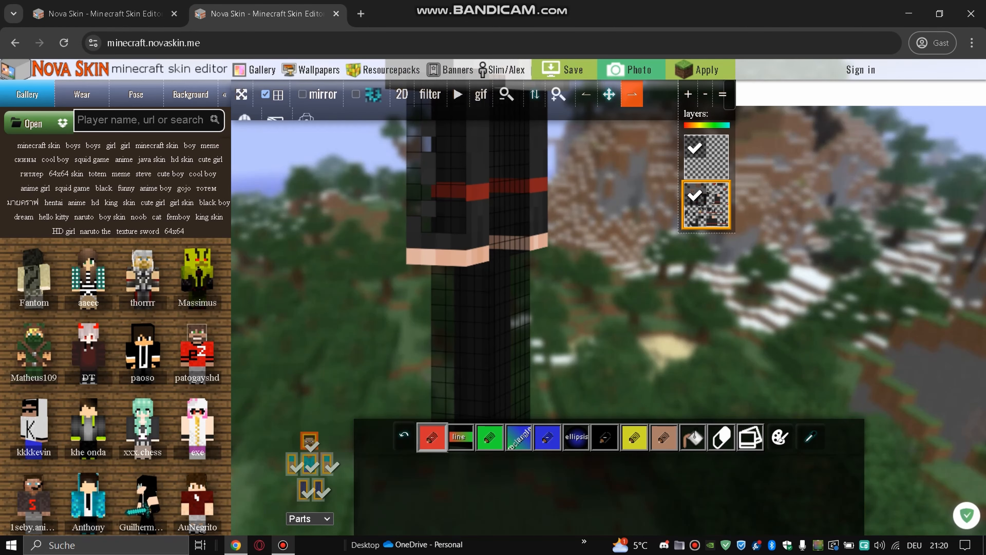
pyautogui.moveTo(609, 94); pyautogui.dragTo(609, 39)
pyautogui.moveTo(559, 322)
pyautogui.mouseDown()
pyautogui.moveTo(538, 229)
pyautogui.moveTo(536, 261)
pyautogui.moveTo(544, 230)
pyautogui.moveTo(575, 323)
pyautogui.mouseUp()
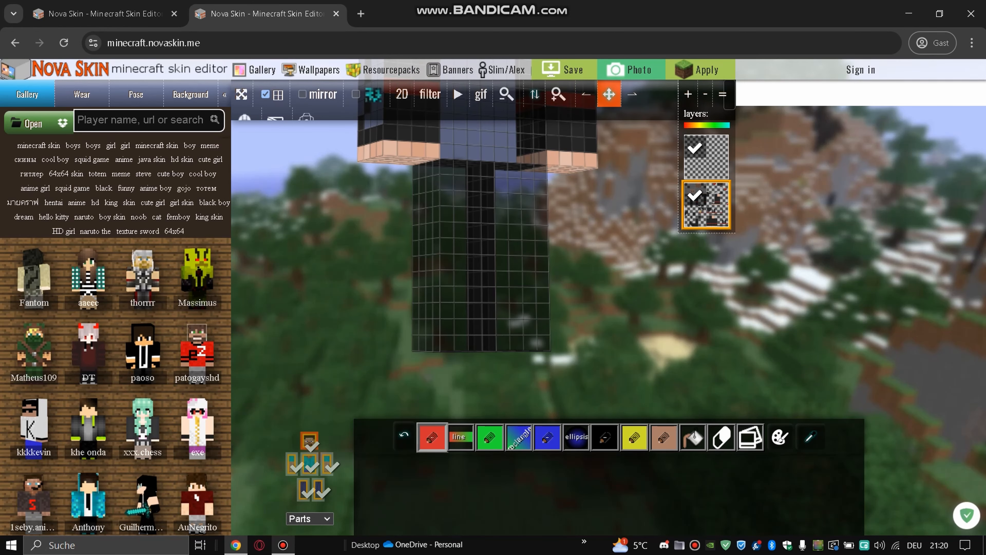
pyautogui.moveTo(610, 94); pyautogui.dragTo(610, 259)
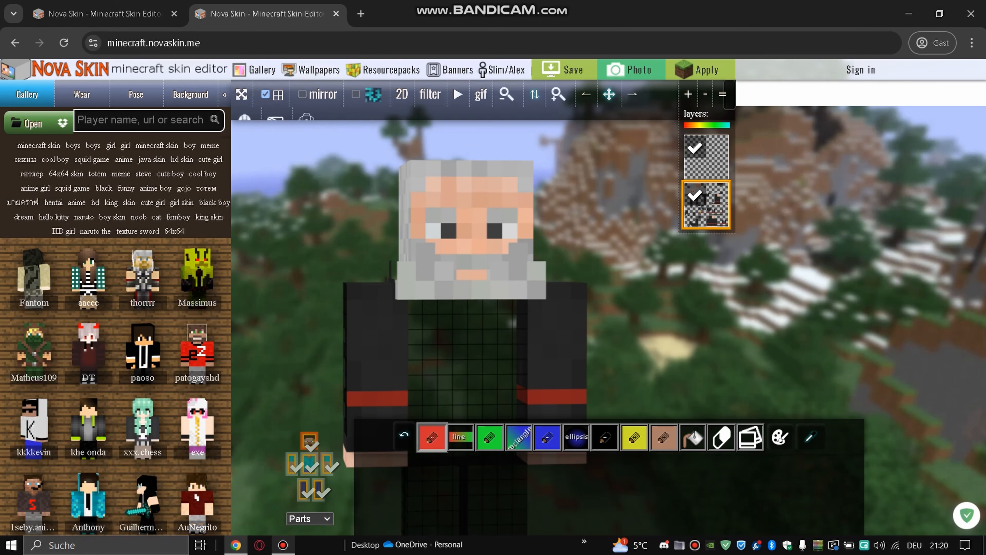
# - Reframe the model and toggle the torso, arms and legs off and on to inspect the skin
pyautogui.click(609, 94)
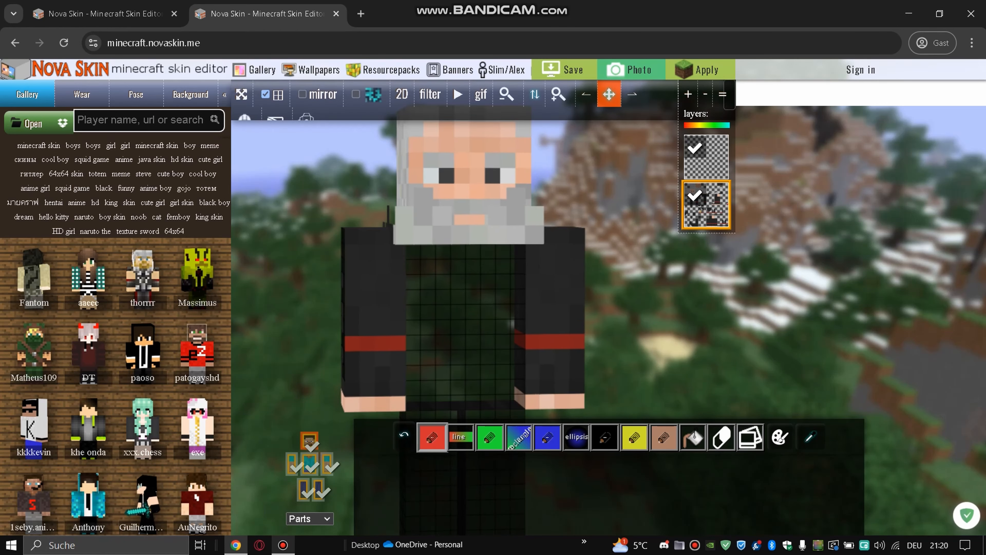
pyautogui.click(507, 94)
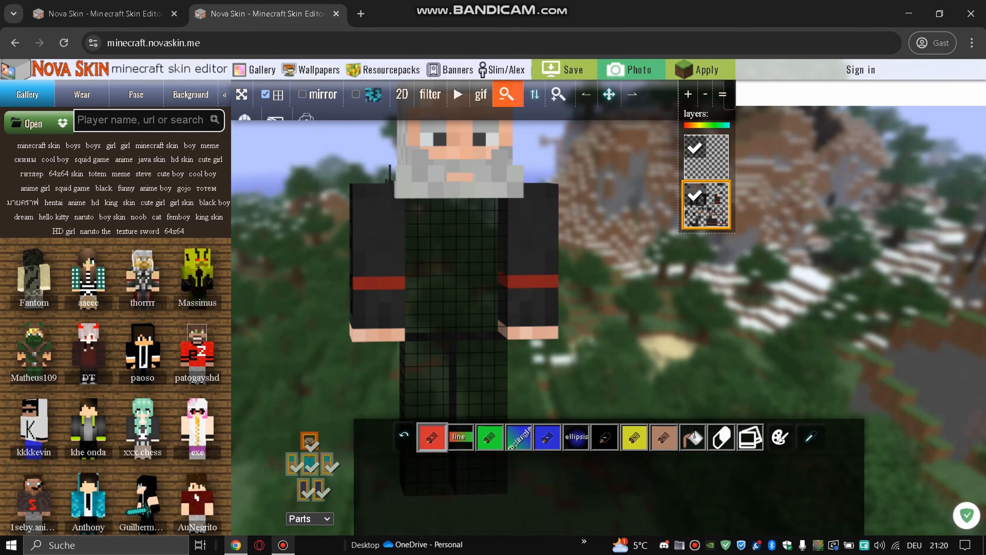
pyautogui.click(506, 94)
pyautogui.moveTo(610, 94); pyautogui.dragTo(672, 162)
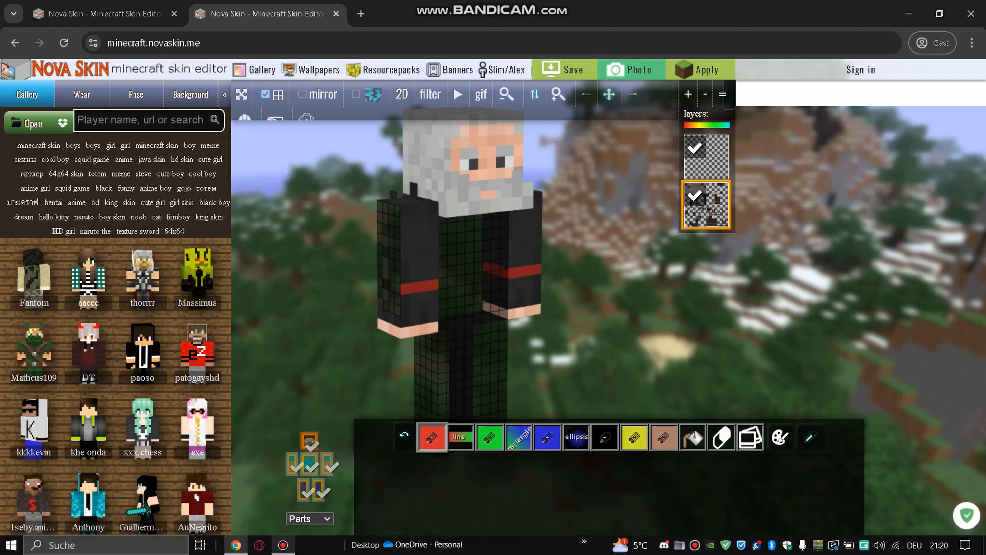
pyautogui.moveTo(606, 233)
pyautogui.mouseDown()
pyautogui.moveTo(672, 233)
pyautogui.moveTo(590, 229)
pyautogui.mouseUp()
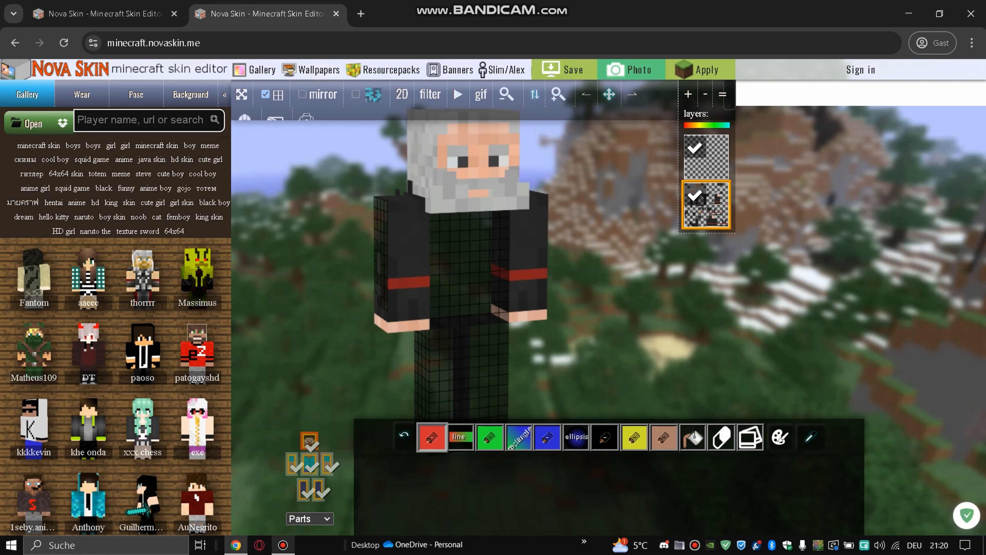
pyautogui.click(310, 466)
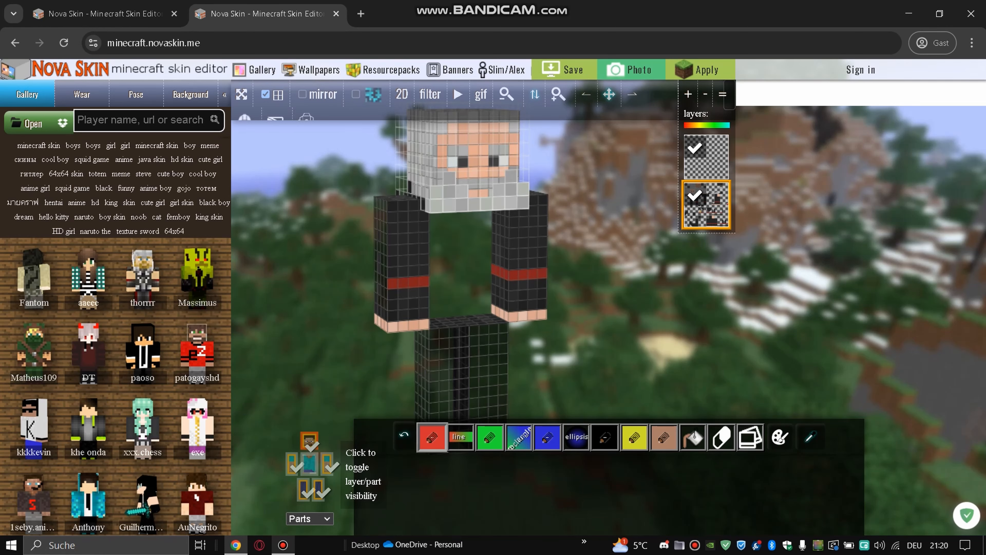
pyautogui.click(311, 464)
pyautogui.click(292, 465)
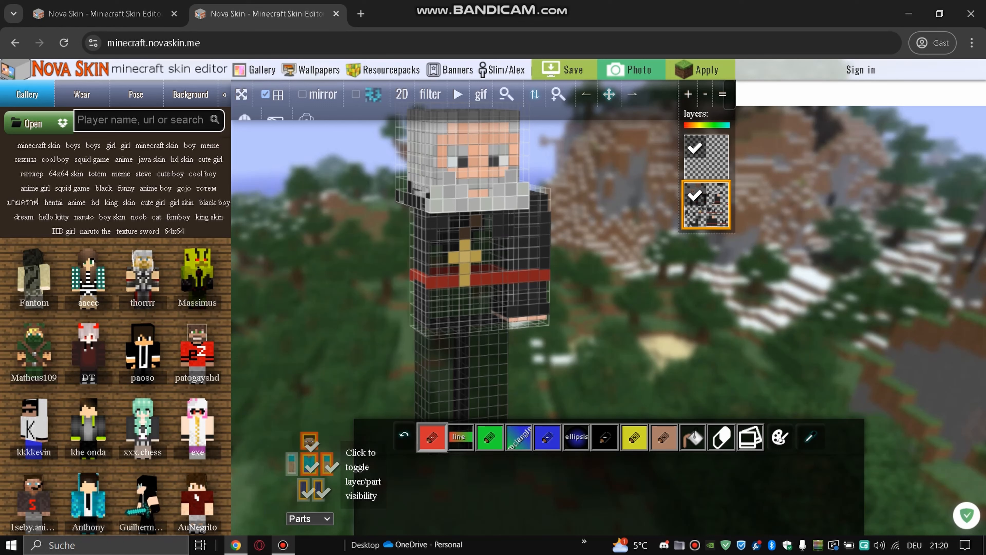
pyautogui.click(292, 465)
pyautogui.click(322, 493)
pyautogui.click(322, 493)
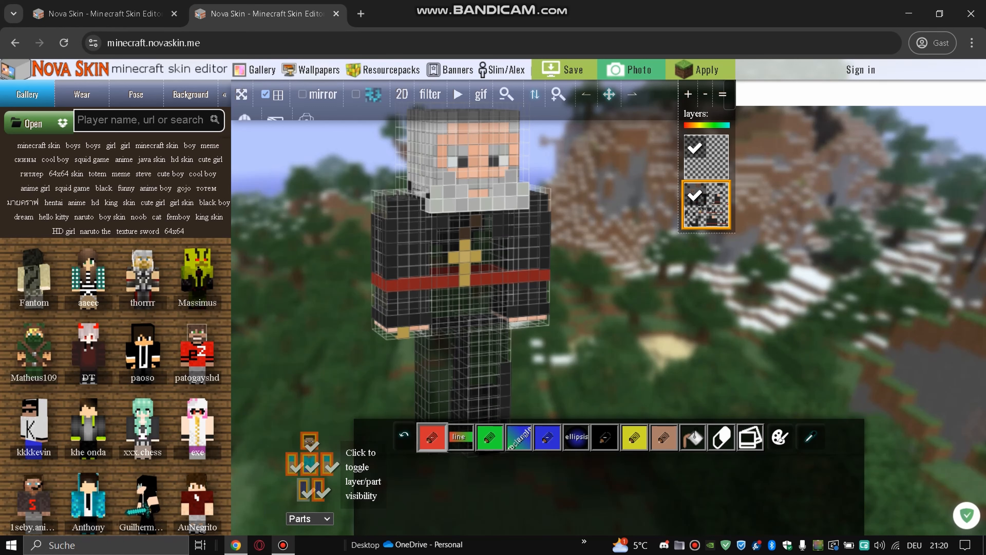
pyautogui.click(305, 491)
pyautogui.click(305, 491)
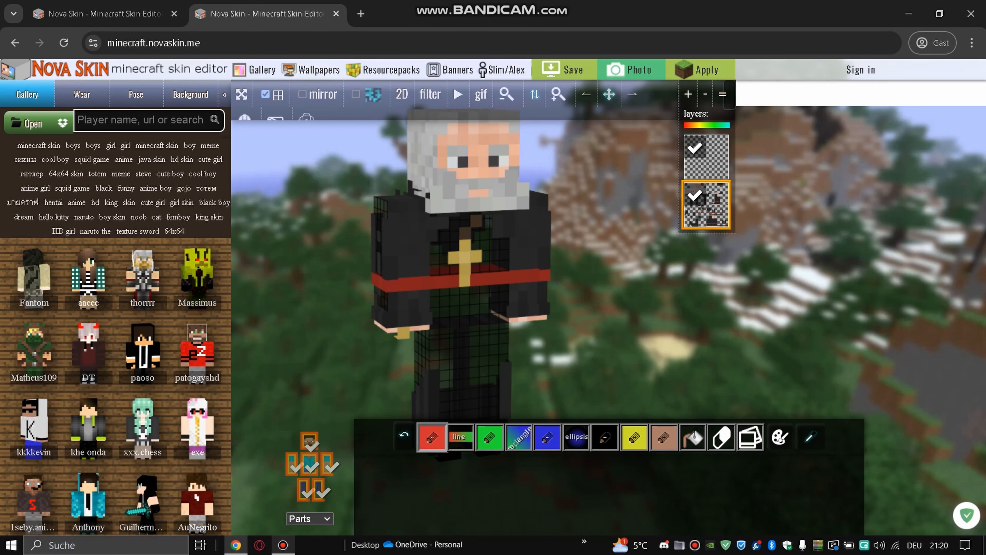
pyautogui.moveTo(303, 331); pyautogui.dragTo(466, 328)
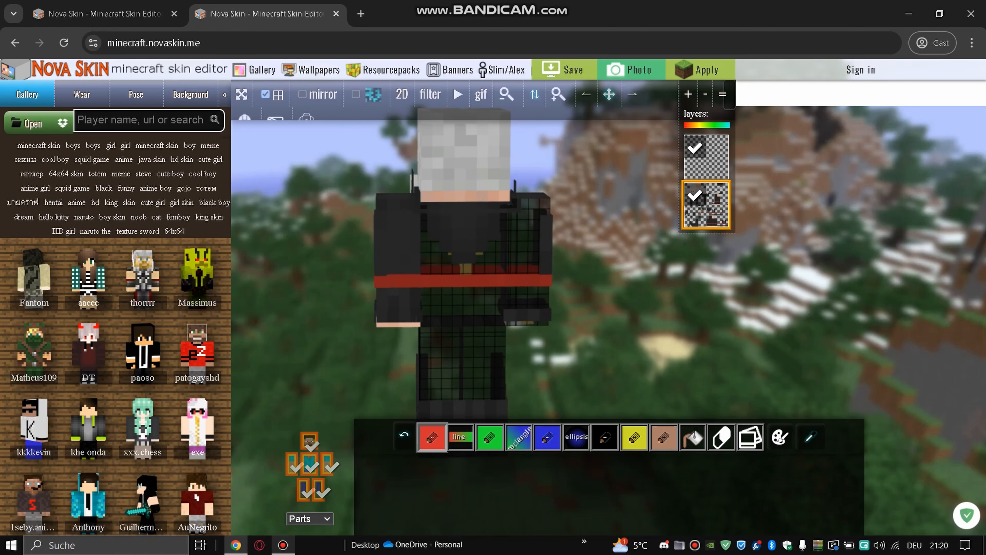
# - Hide the outer layers of the torso, both arms, both legs and the head
pyautogui.click(310, 466)
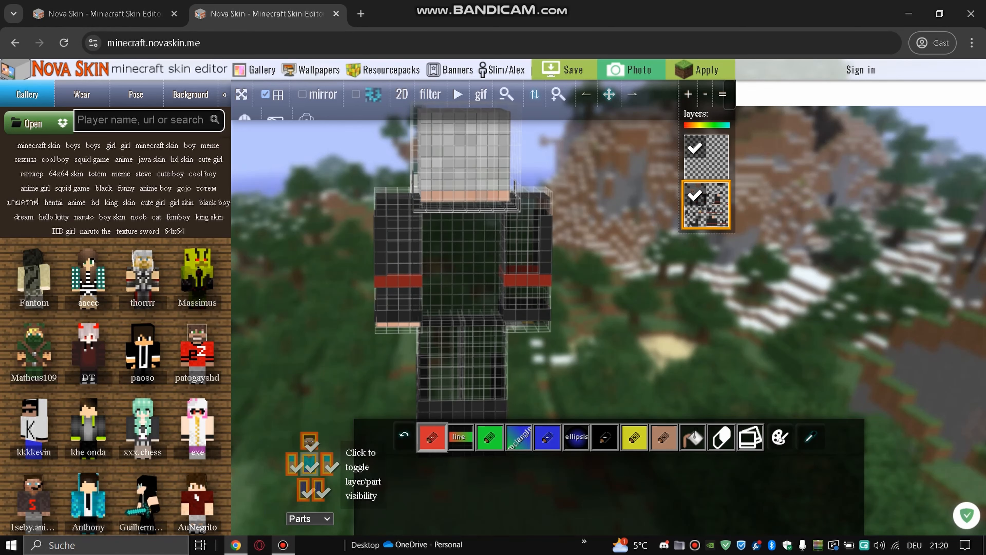
pyautogui.click(327, 464)
pyautogui.click(292, 465)
pyautogui.click(318, 490)
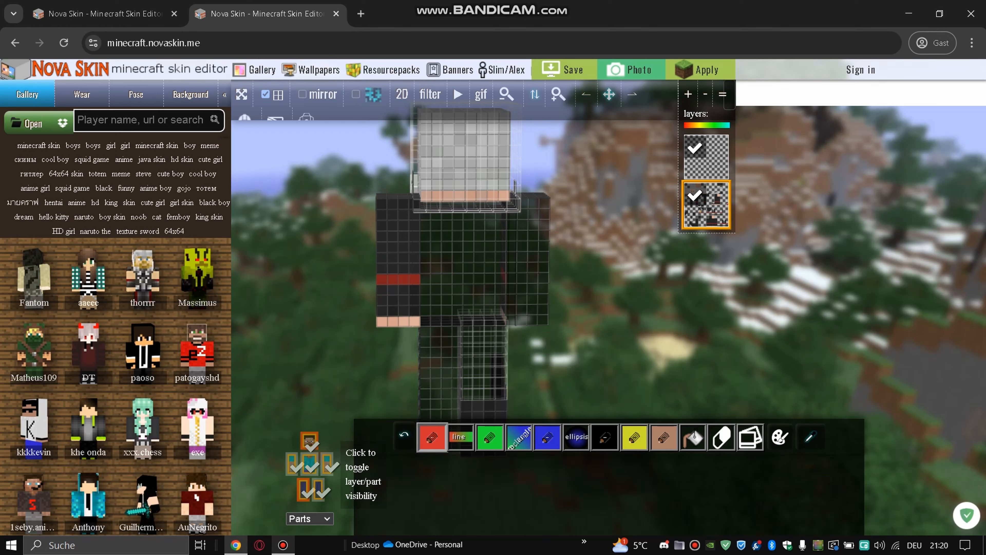
pyautogui.click(305, 490)
pyautogui.click(309, 441)
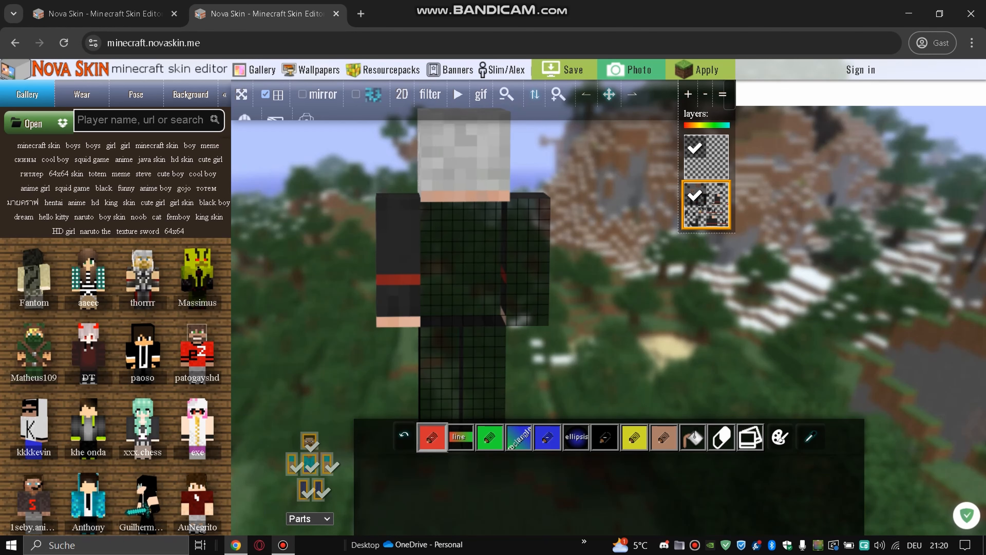
# - Turn the model back to the front and switch to the first Nova Skin tab
pyautogui.moveTo(311, 319); pyautogui.dragTo(466, 326)
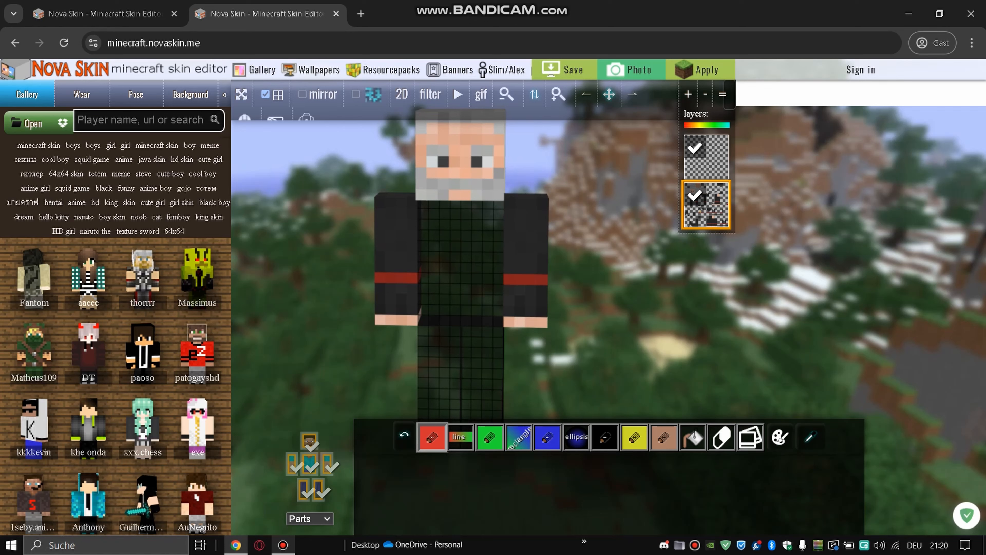
pyautogui.moveTo(609, 94); pyautogui.dragTo(617, 122)
pyautogui.moveTo(606, 202); pyautogui.dragTo(626, 202)
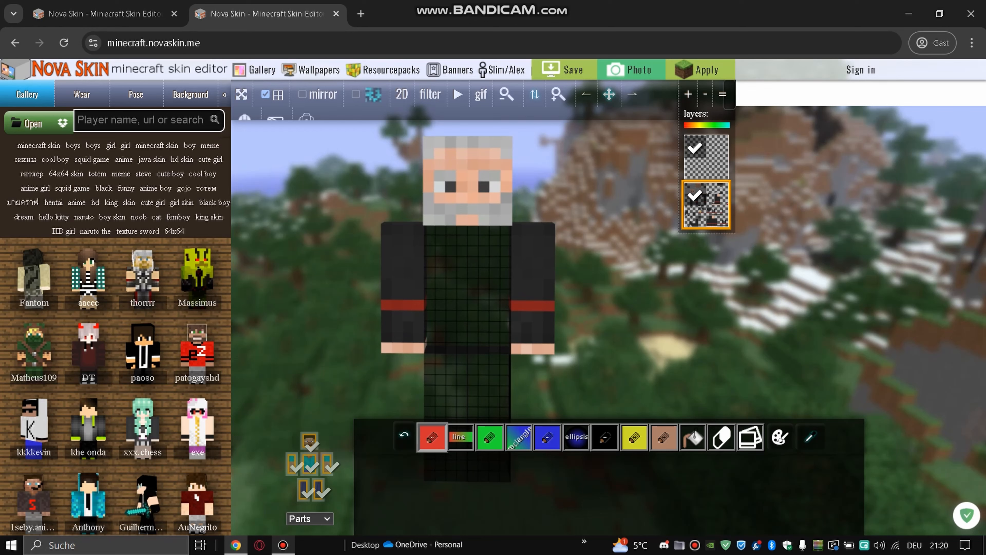
pyautogui.click(117, 14)
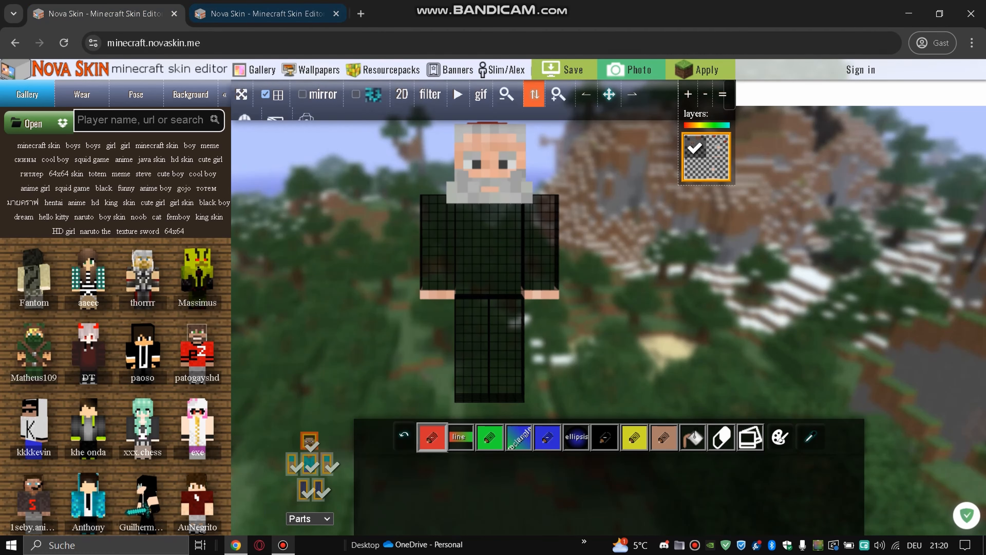
# - Orbit the model, then bring up the file chooser for loading a skin image
pyautogui.moveTo(610, 198)
pyautogui.mouseDown()
pyautogui.moveTo(699, 229)
pyautogui.moveTo(614, 211)
pyautogui.moveTo(602, 163)
pyautogui.moveTo(556, 167)
pyautogui.moveTo(495, 202)
pyautogui.moveTo(522, 175)
pyautogui.moveTo(607, 212)
pyautogui.mouseUp()
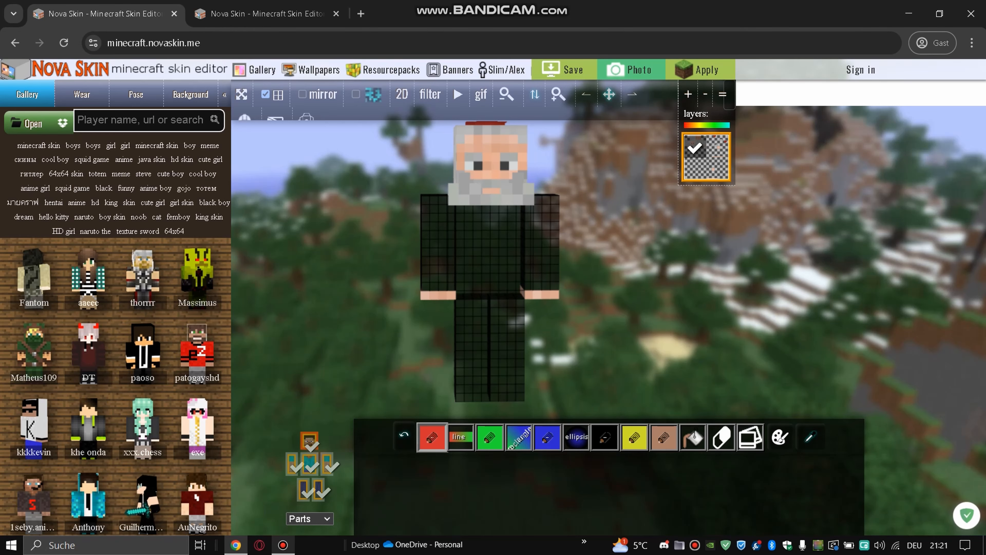
pyautogui.click(33, 122)
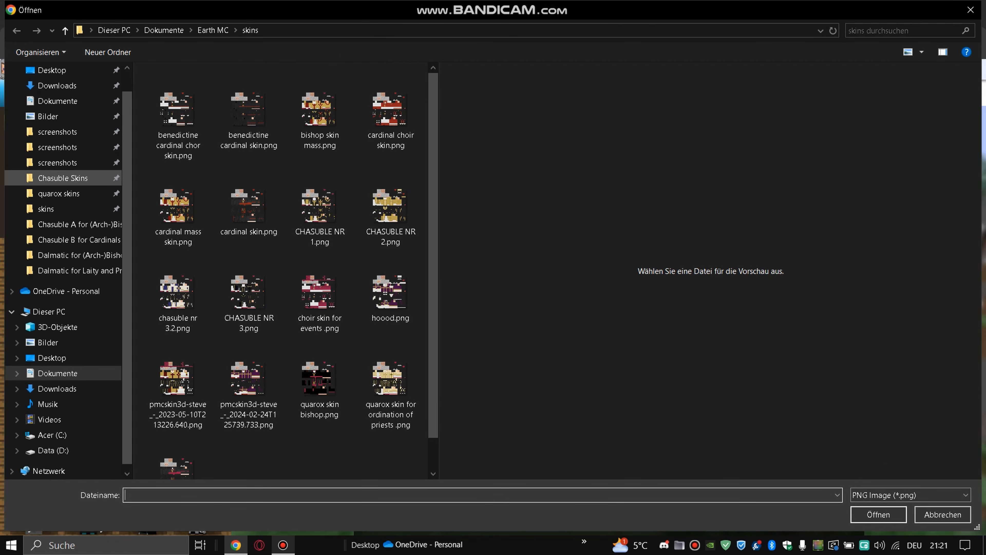
# - Browse TLM Missal > Chasuble Skins > Chasuble A > Chasuble A for Cardinals and load the Gold PNG
pyautogui.click(63, 178)
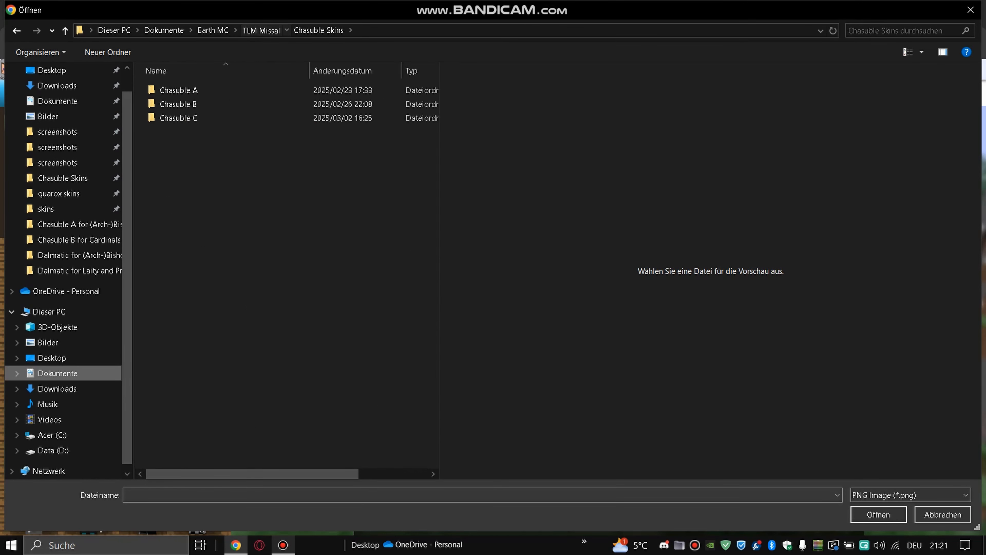
pyautogui.click(261, 31)
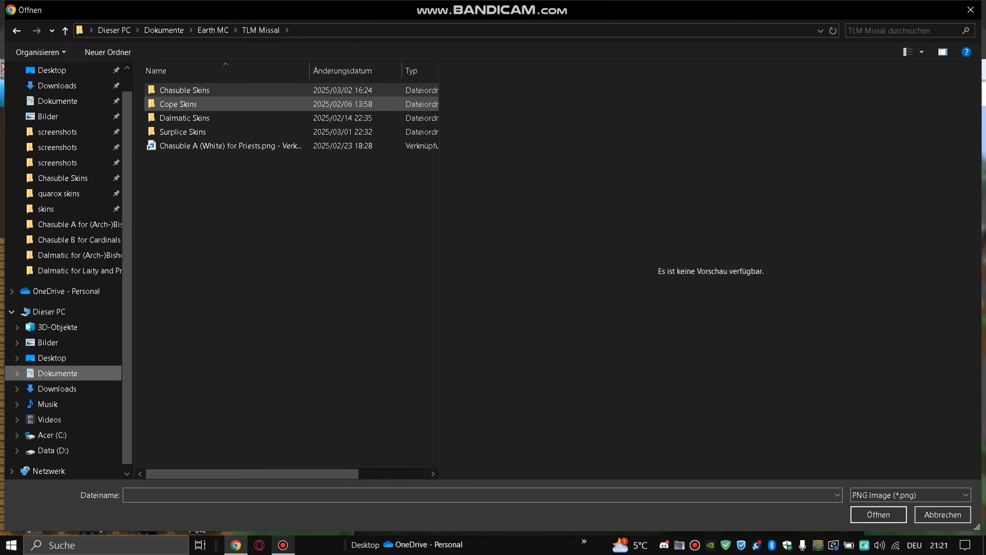
pyautogui.doubleClick(184, 90)
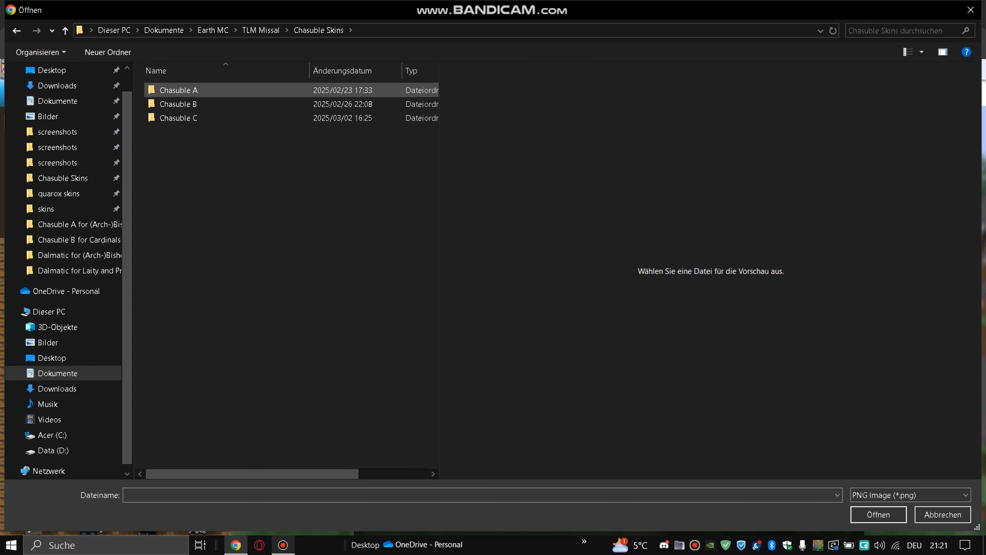
pyautogui.doubleClick(179, 90)
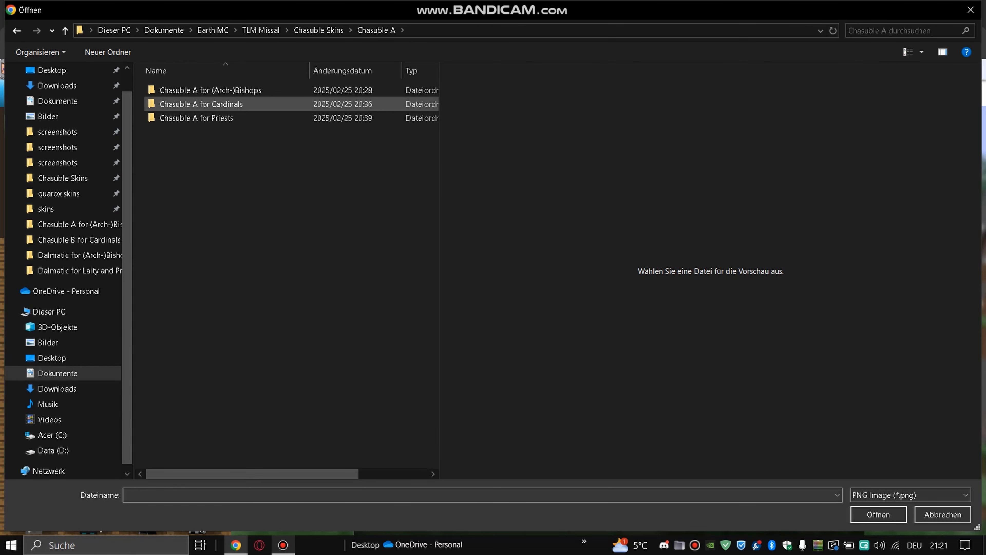
pyautogui.doubleClick(200, 104)
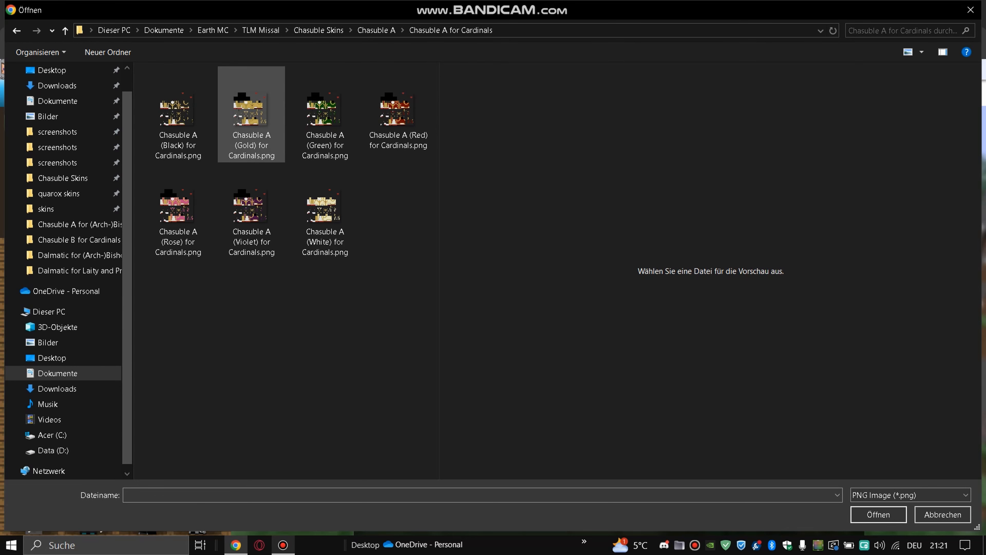
pyautogui.doubleClick(252, 117)
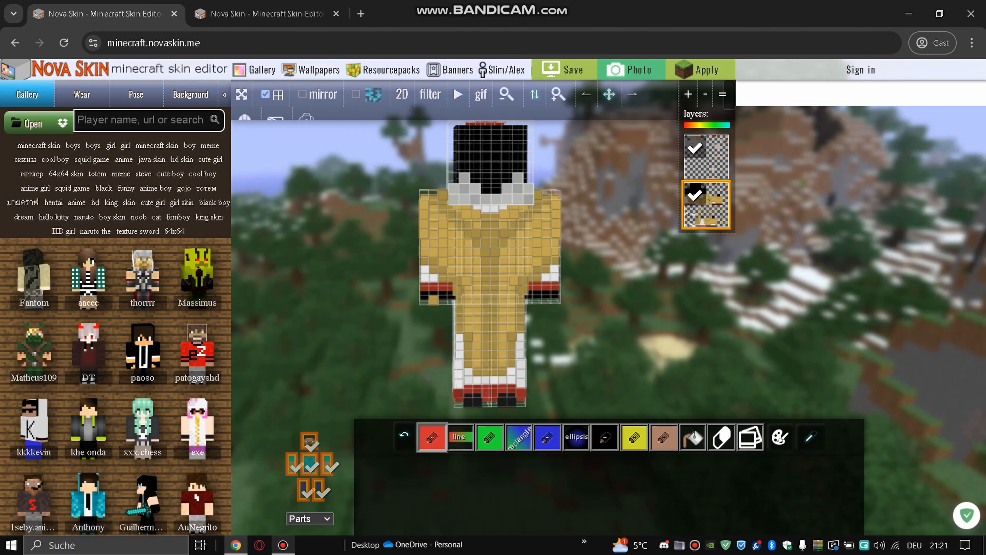
# - Inspect the gold chasuble skin from the side, then open a new empty browser tab
pyautogui.moveTo(621, 272); pyautogui.dragTo(514, 271)
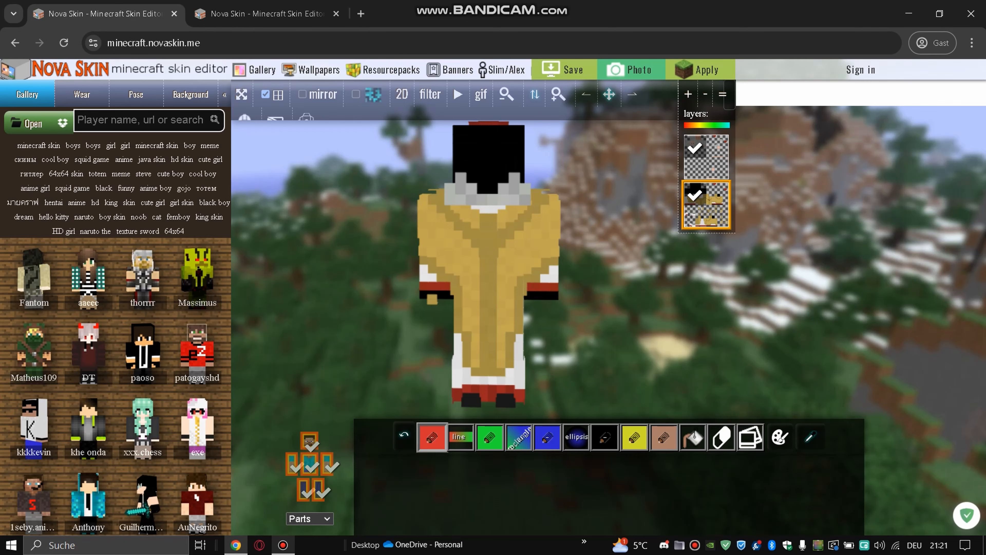
pyautogui.hotkey('ctrl', 't')
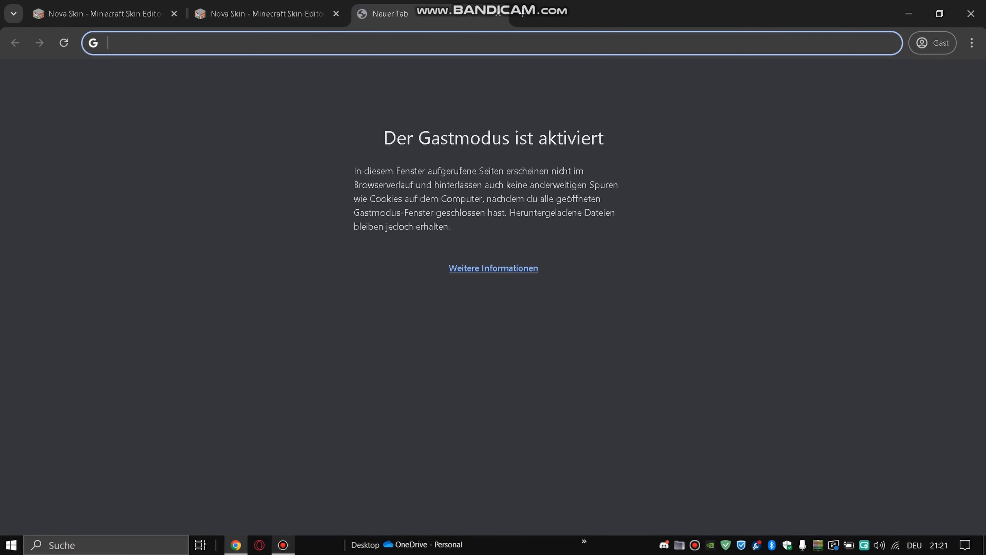
# - Search 'nova skin' from the address bar and open the 'Nova Skin - Minecraft Skin Editor' result
pyautogui.write('ki')
pyautogui.press('BackSpace')
pyautogui.press('BackSpace')
pyautogui.write('nova')
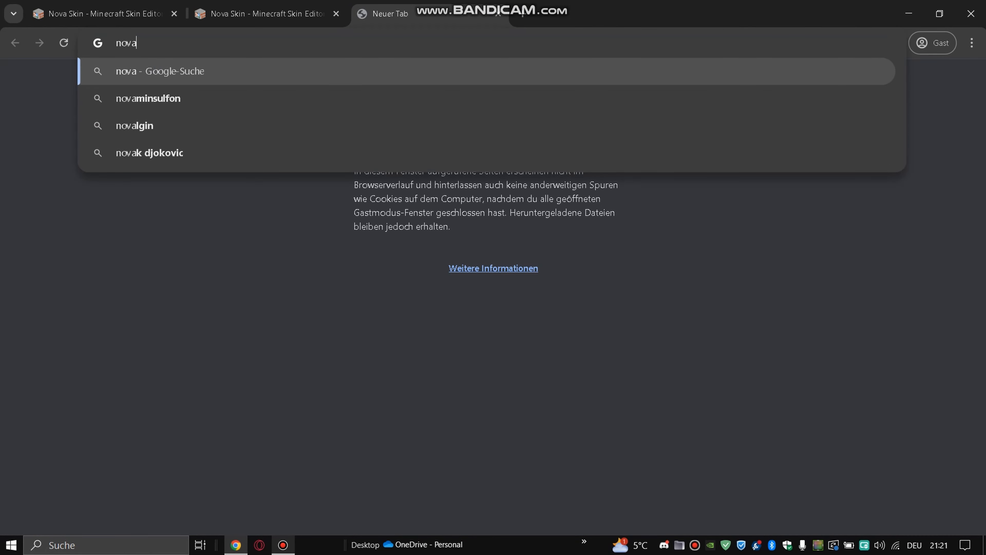
pyautogui.write(' skin')
pyautogui.press('Return')
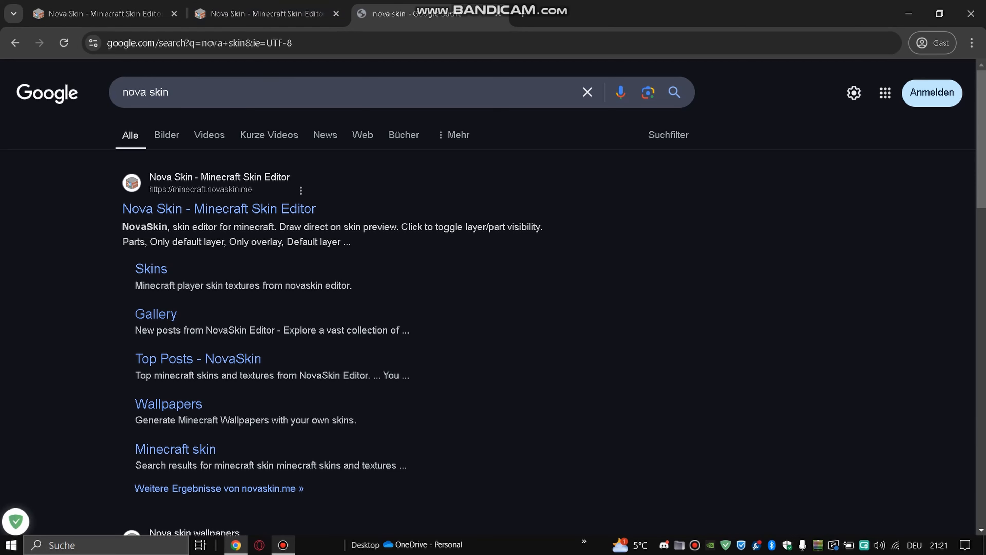
pyautogui.click(219, 209)
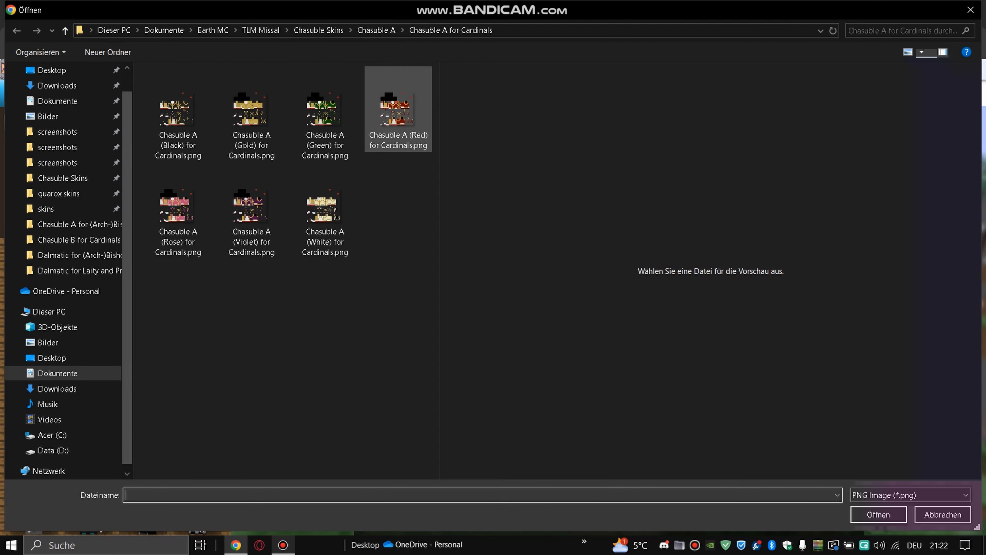
# - Remove the current layer and load Chasuble A (Gold) for Cardinals.png as a new layer
pyautogui.click(971, 10)
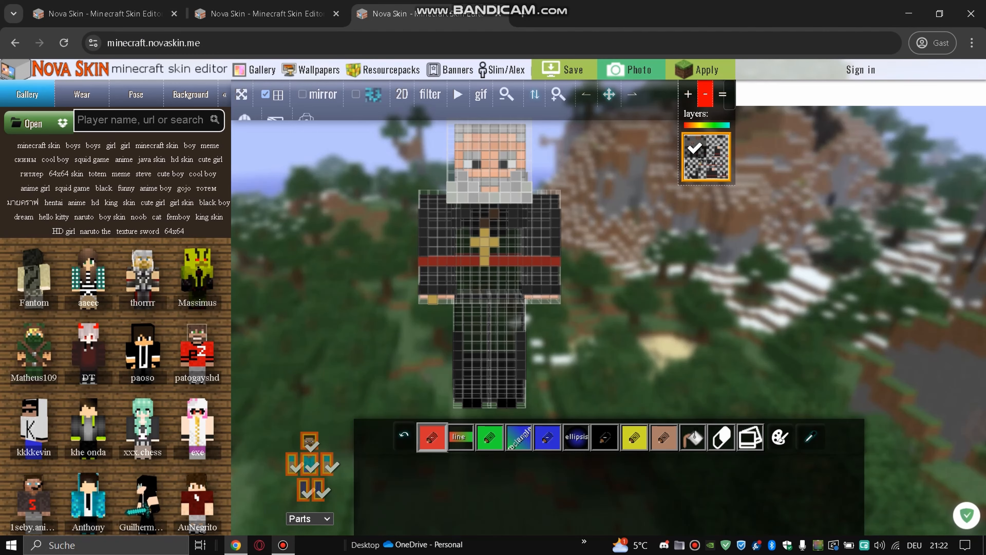
pyautogui.click(705, 94)
pyautogui.click(32, 123)
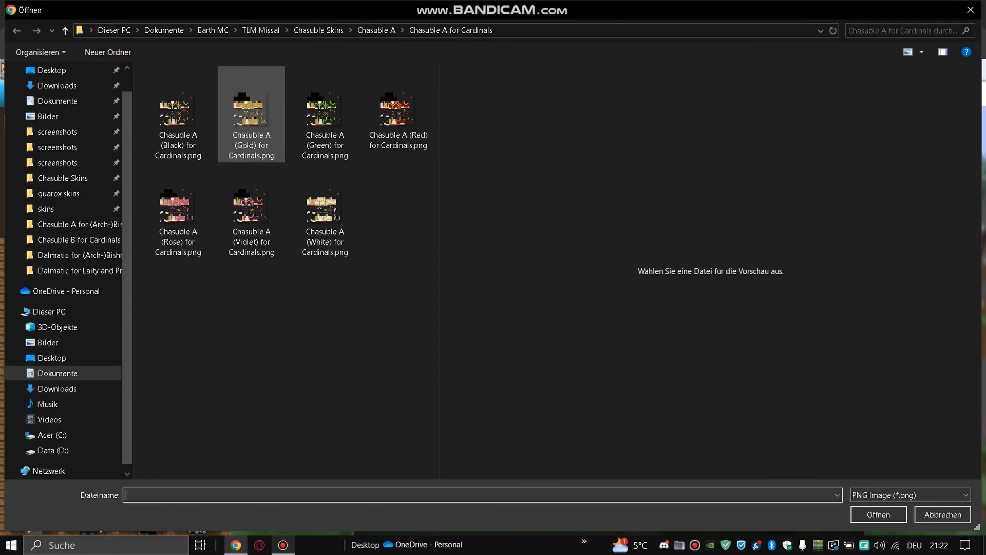
pyautogui.doubleClick(251, 117)
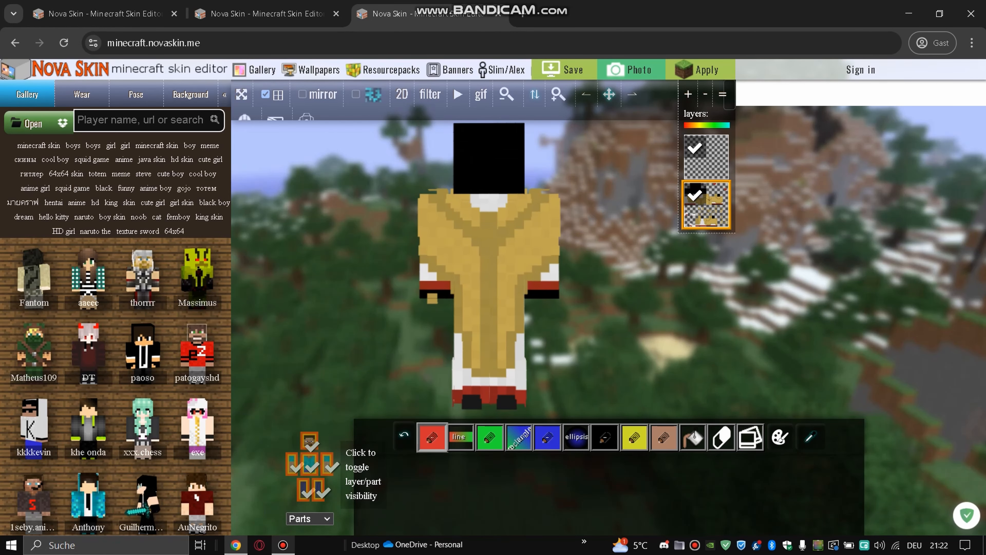
# - Hide the outer layers of both arms, the body, both legs and the head in Parts
pyautogui.click(327, 473)
pyautogui.click(309, 473)
pyautogui.click(292, 474)
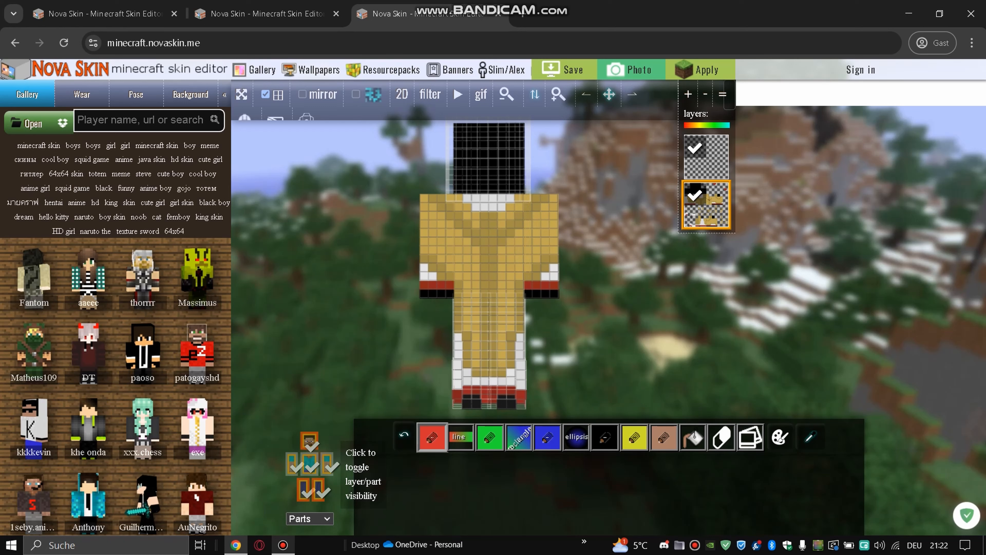
pyautogui.click(318, 491)
pyautogui.click(303, 491)
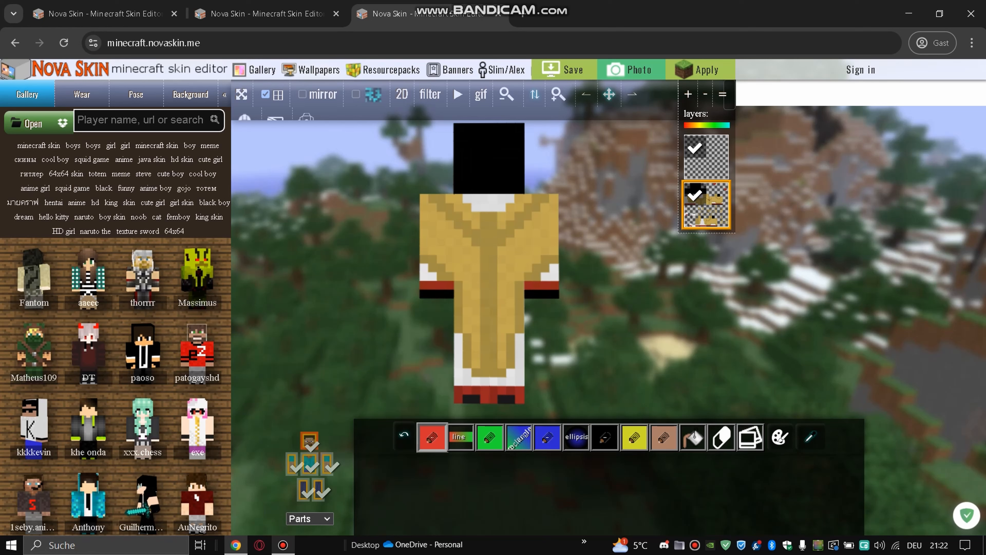
pyautogui.moveTo(295, 303); pyautogui.dragTo(373, 327)
pyautogui.click(309, 439)
pyautogui.moveTo(303, 342); pyautogui.dragTo(377, 338)
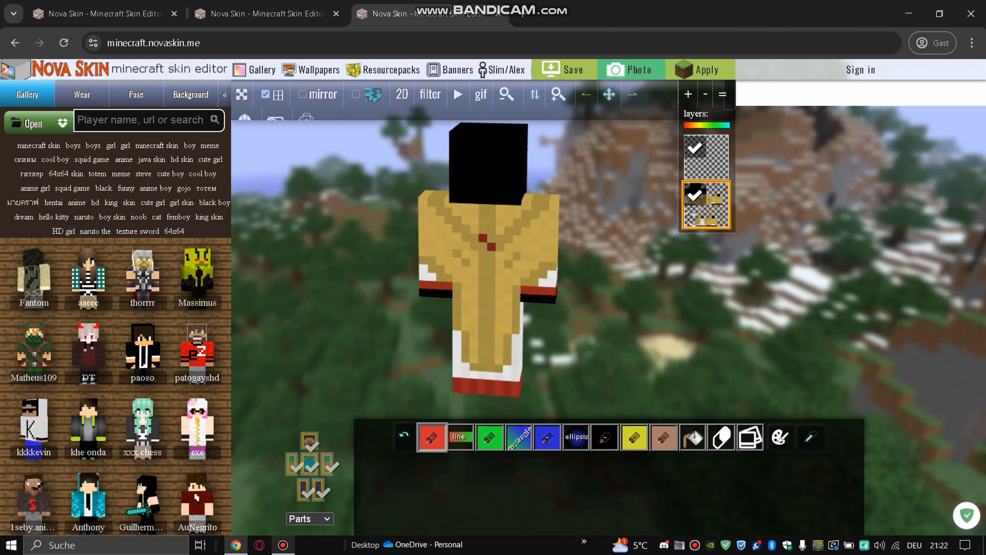
# - Zoom in and erase the black head's top, left and right faces
pyautogui.moveTo(609, 95); pyautogui.dragTo(608, 202)
pyautogui.moveTo(606, 210); pyautogui.dragTo(573, 206)
pyautogui.click(559, 94)
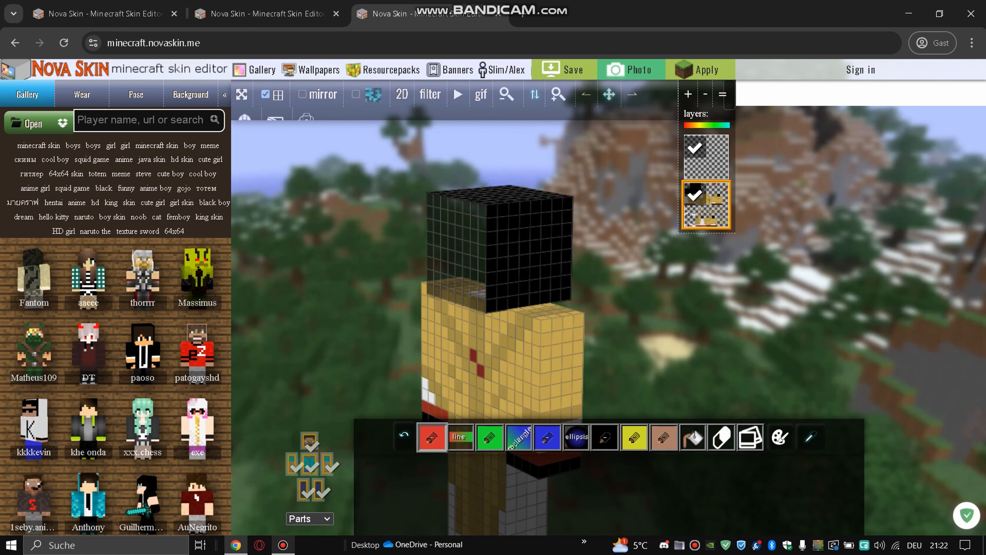
pyautogui.moveTo(629, 217); pyautogui.dragTo(501, 264)
pyautogui.doubleClick(505, 257)
pyautogui.doubleClick(494, 297)
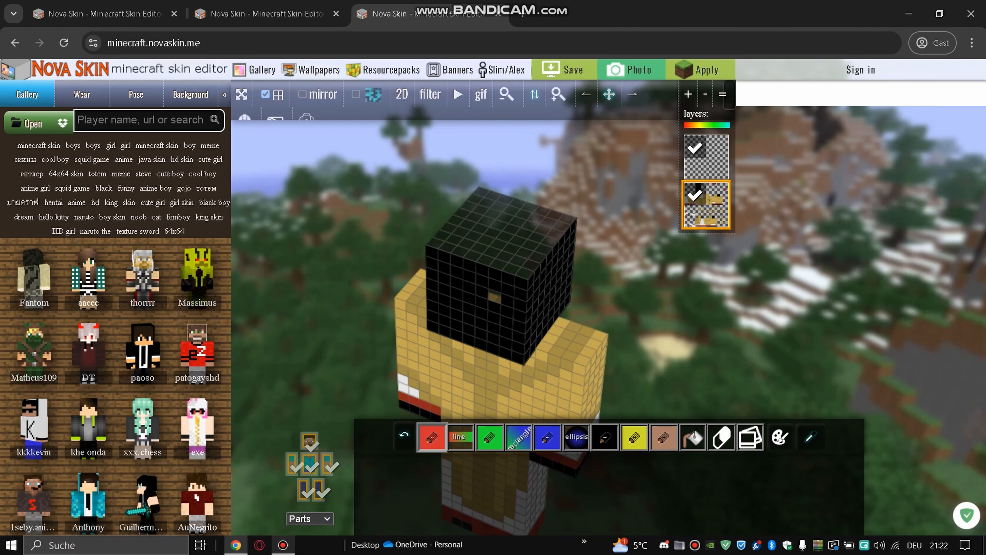
pyautogui.click(554, 283)
pyautogui.click(554, 282)
pyautogui.moveTo(604, 280)
pyautogui.mouseDown()
pyautogui.moveTo(660, 241)
pyautogui.moveTo(663, 228)
pyautogui.mouseUp()
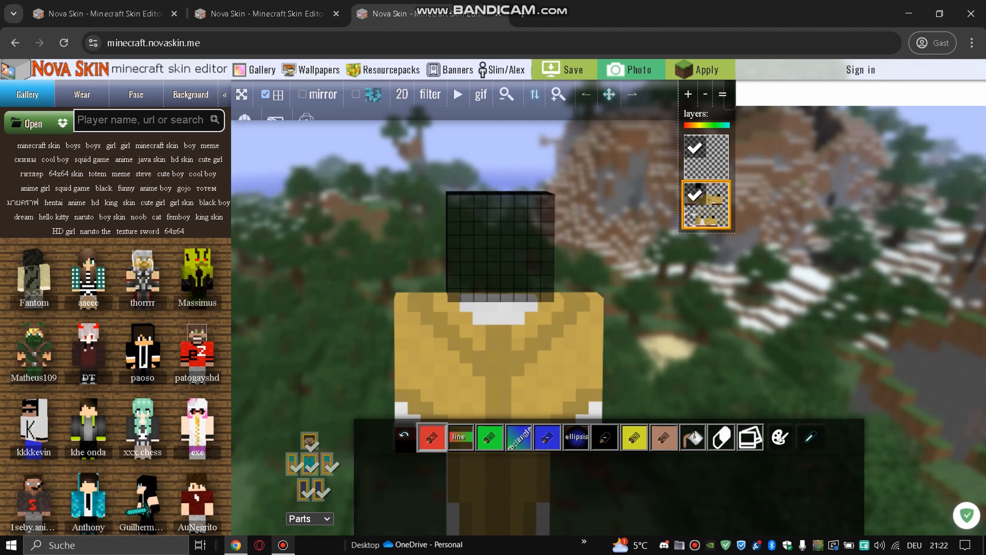
# - Turn the model to view it from below and hide the right arm and torso parts
pyautogui.moveTo(609, 94); pyautogui.dragTo(610, 42)
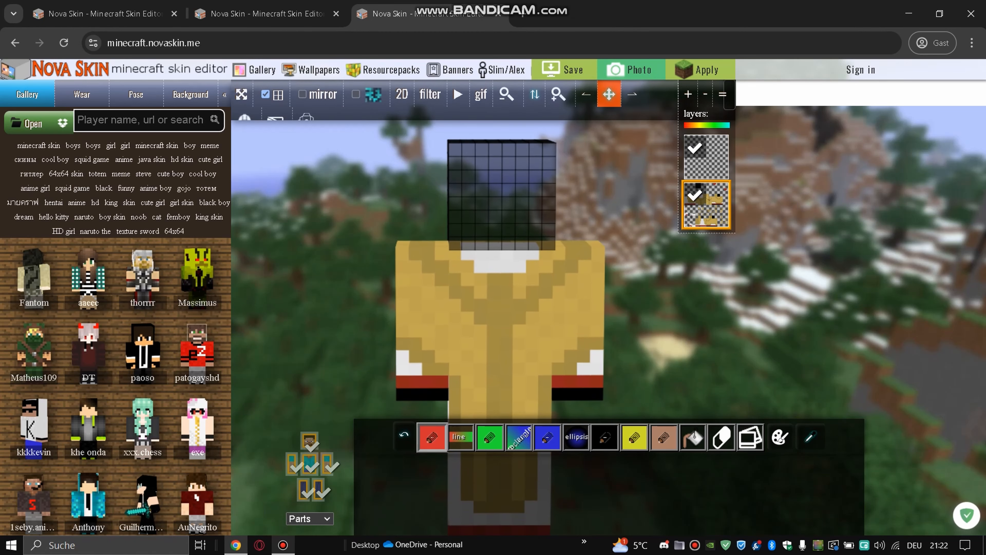
pyautogui.click(506, 95)
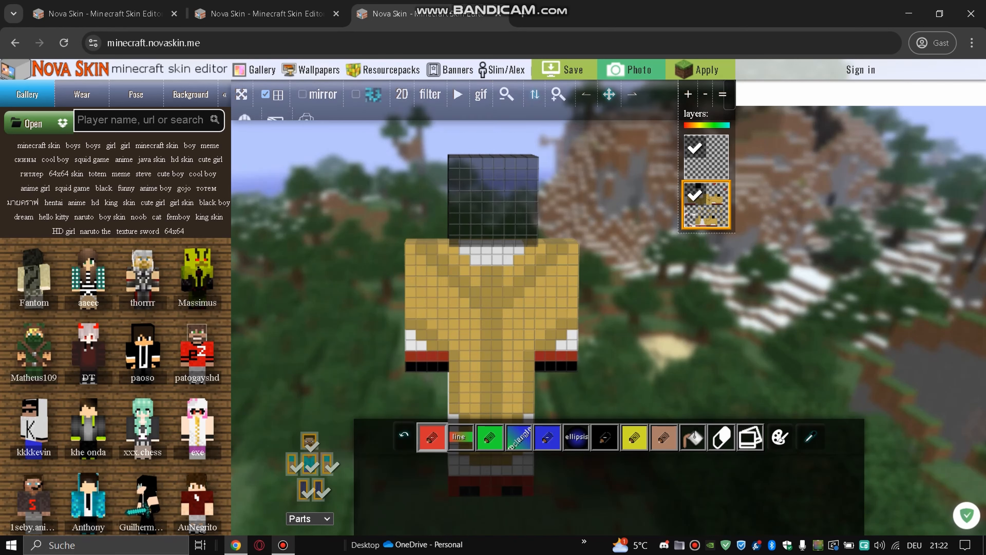
pyautogui.moveTo(637, 296); pyautogui.dragTo(586, 260)
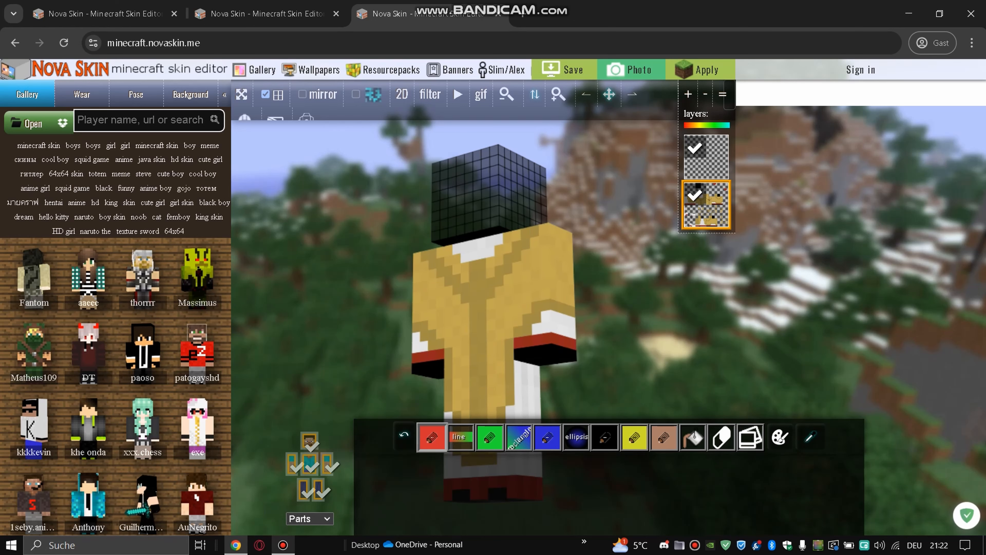
pyautogui.moveTo(606, 249); pyautogui.dragTo(755, 292)
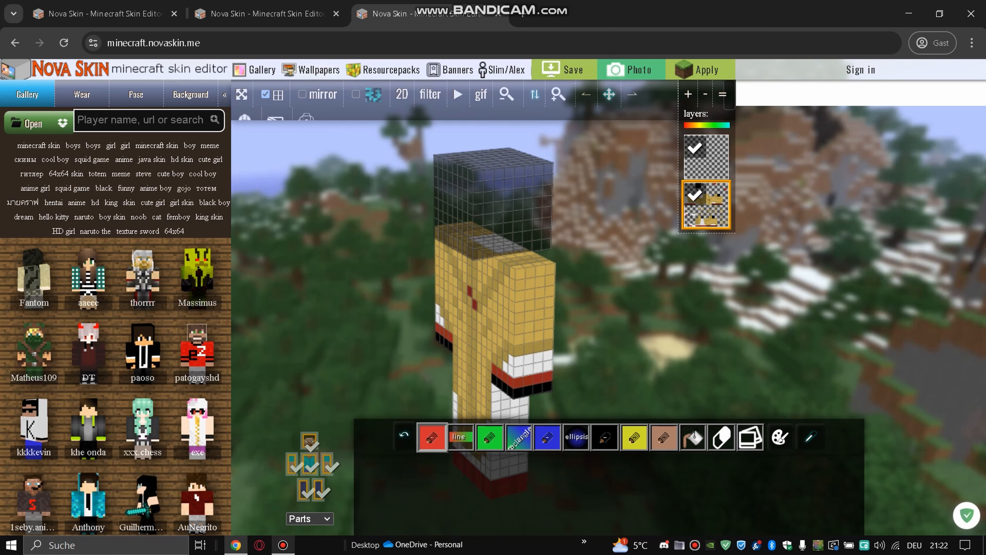
pyautogui.moveTo(749, 294); pyautogui.dragTo(647, 255)
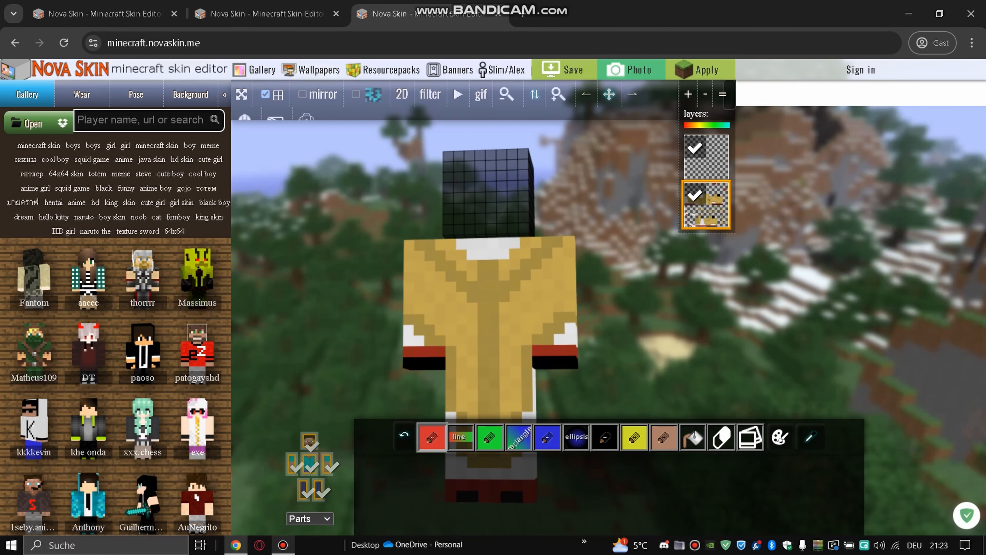
pyautogui.click(327, 466)
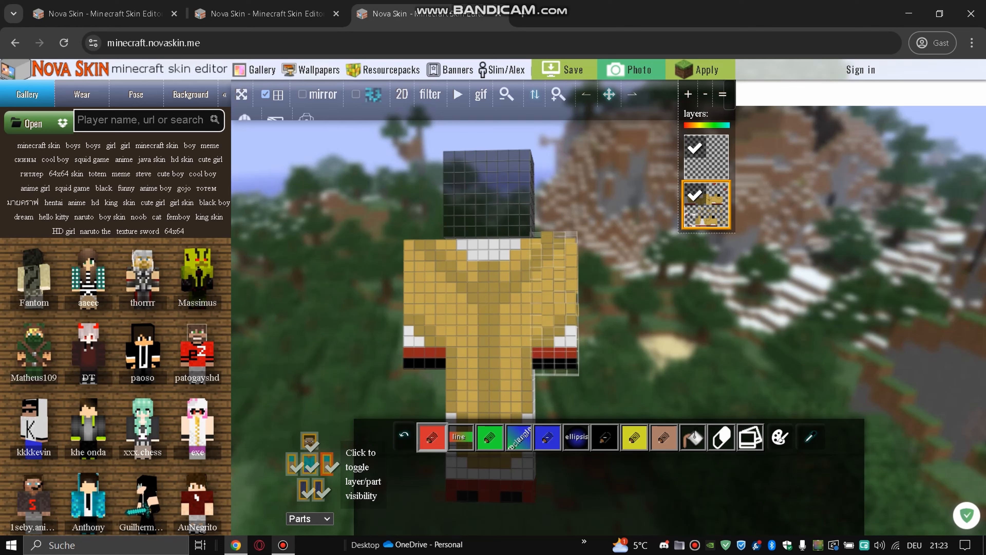
pyautogui.click(310, 465)
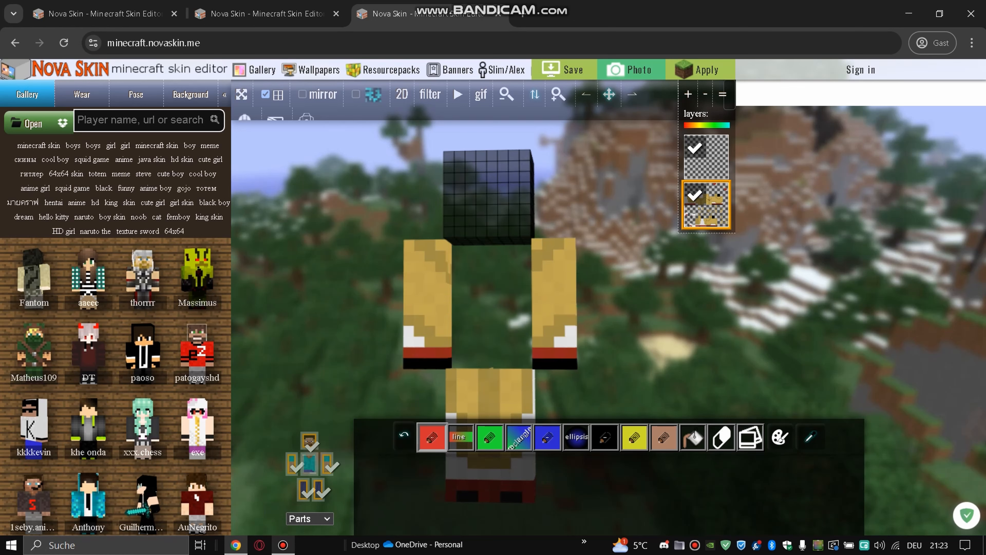
# - Erase the black undersides of both sleeves, touching up the right arm's bottom row
pyautogui.moveTo(609, 94); pyautogui.dragTo(608, 43)
pyautogui.moveTo(622, 280); pyautogui.dragTo(594, 163)
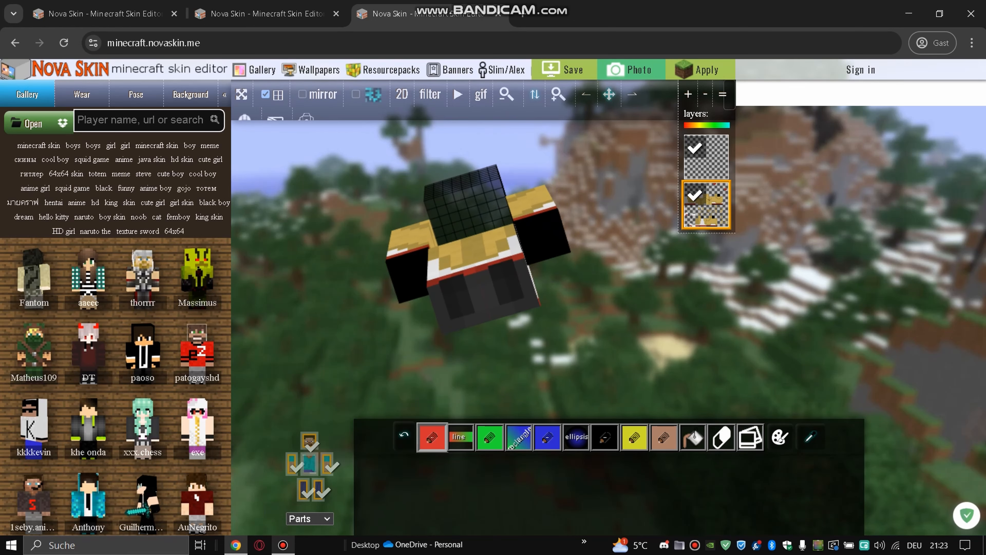
pyautogui.moveTo(559, 98); pyautogui.dragTo(629, 50)
pyautogui.click(558, 210)
pyautogui.click(402, 326)
pyautogui.moveTo(342, 256); pyautogui.dragTo(357, 381)
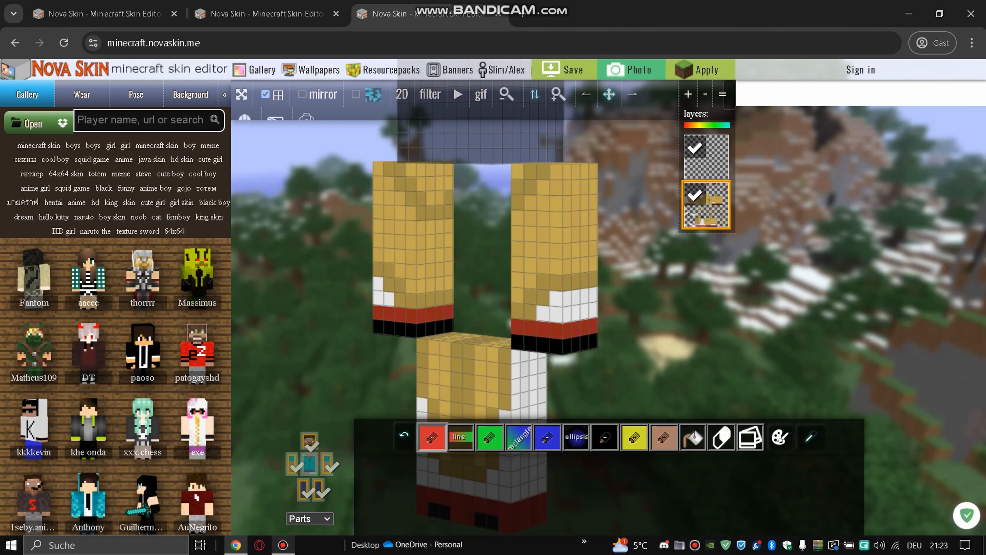
pyautogui.moveTo(585, 343); pyautogui.dragTo(543, 345)
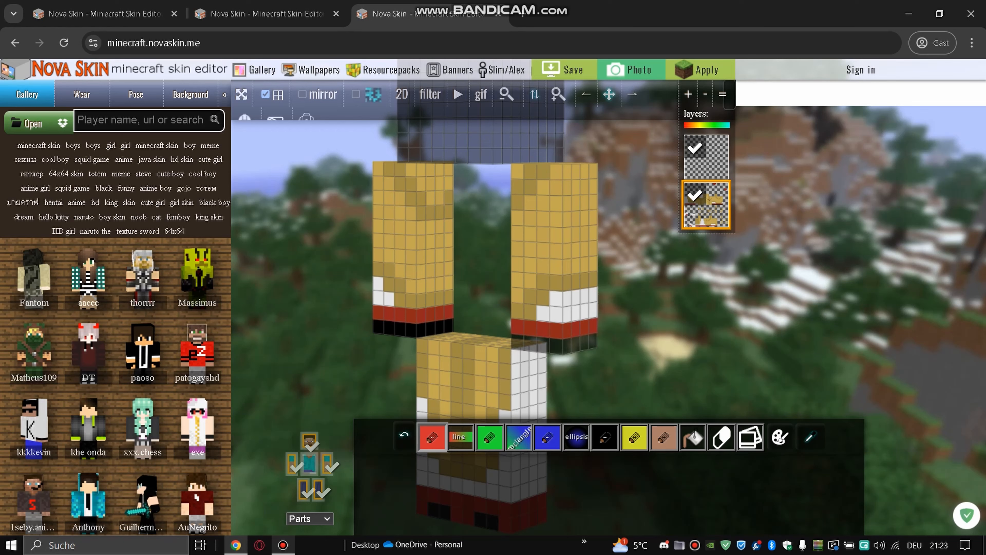
pyautogui.moveTo(637, 322)
pyautogui.mouseDown()
pyautogui.moveTo(695, 311)
pyautogui.moveTo(651, 330)
pyautogui.mouseUp()
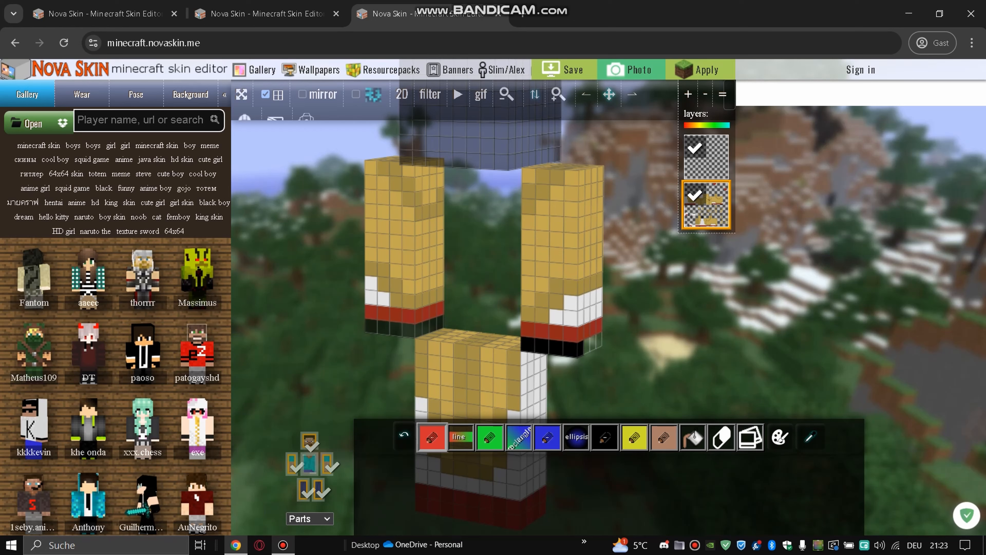
pyautogui.click(528, 345)
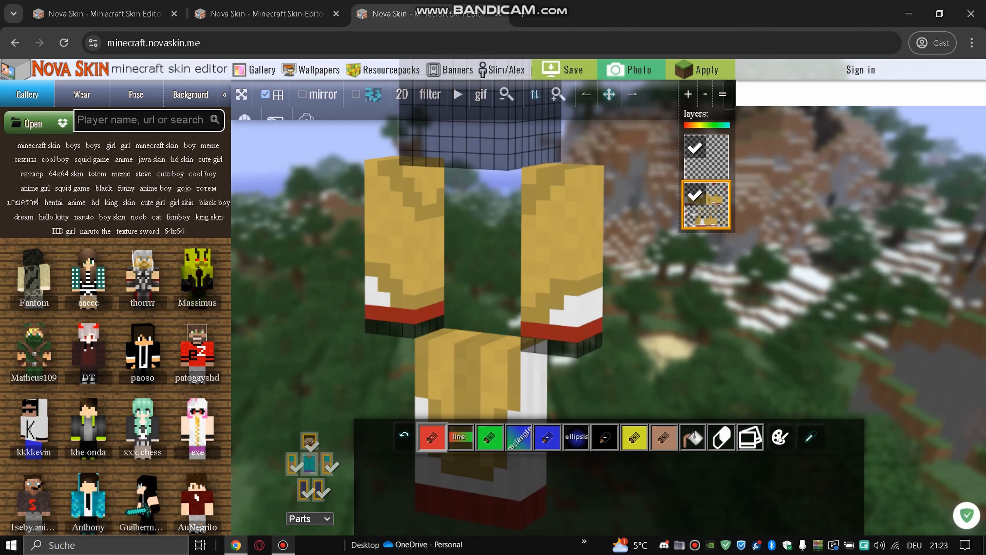
pyautogui.click(507, 94)
pyautogui.click(507, 94)
pyautogui.moveTo(609, 94); pyautogui.dragTo(612, 152)
# - Show the torso again and restore both arms with their outer layers
pyautogui.click(310, 463)
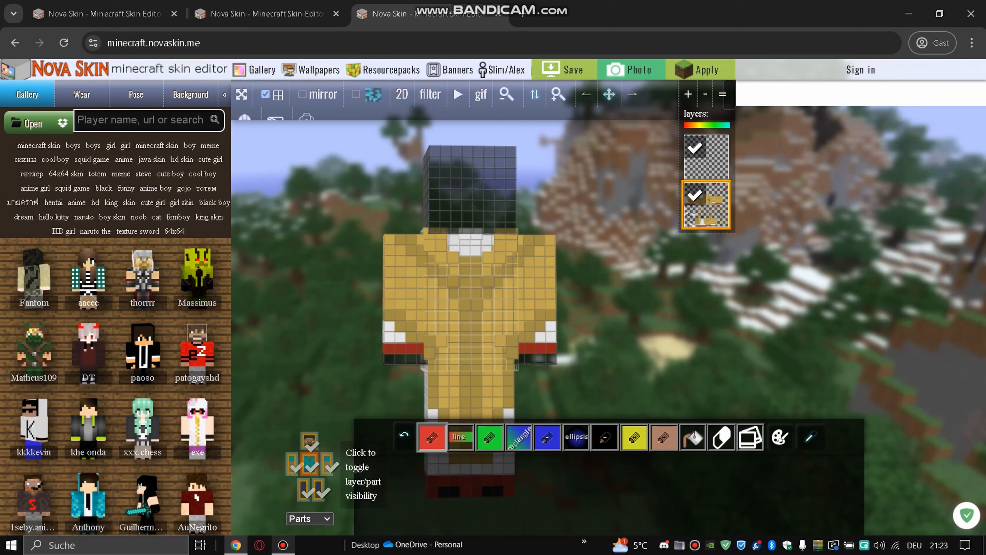
pyautogui.click(327, 464)
pyautogui.click(328, 464)
pyautogui.click(292, 464)
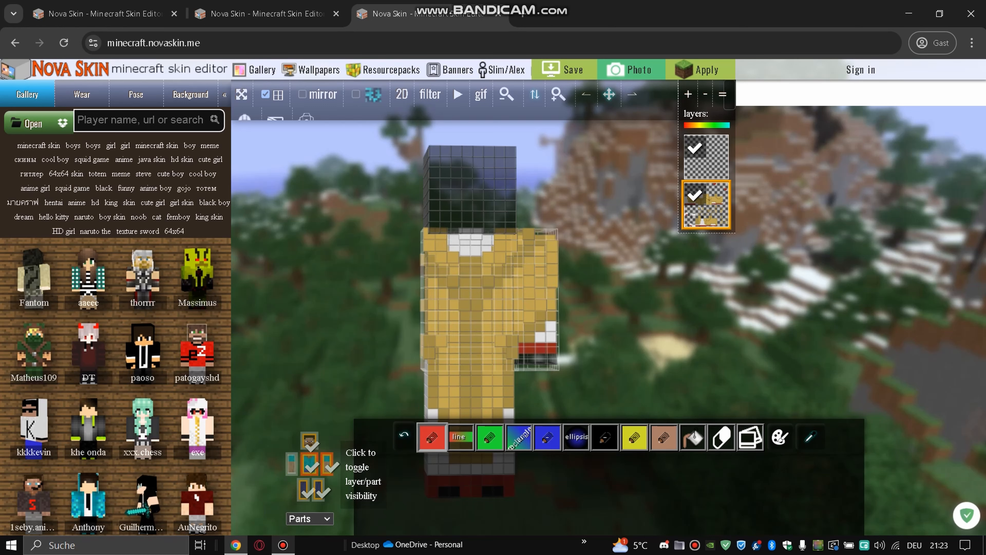
pyautogui.click(292, 464)
# - Make the legs and head visible again, then zoom out to see the whole figure
pyautogui.click(318, 491)
pyautogui.click(319, 490)
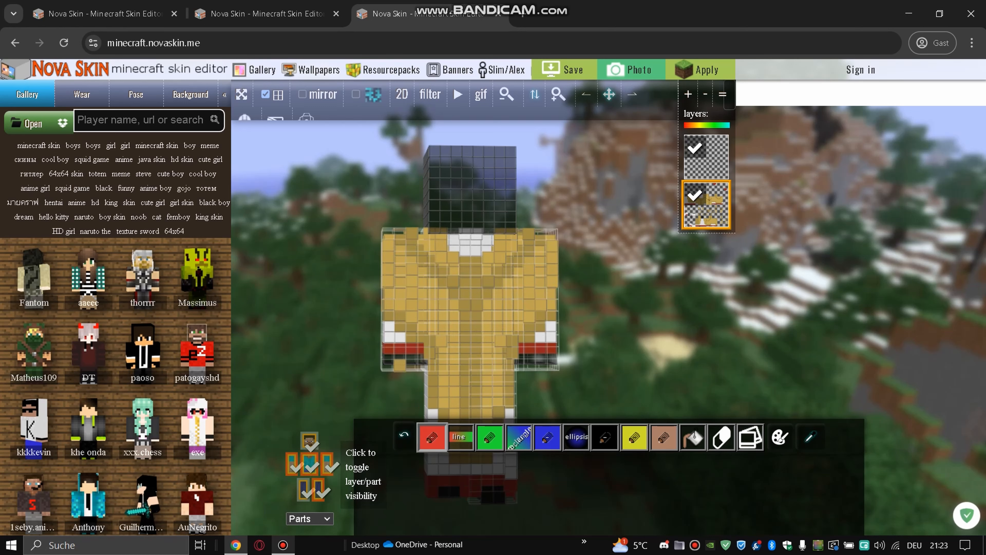
pyautogui.click(304, 490)
pyautogui.click(304, 490)
pyautogui.click(310, 441)
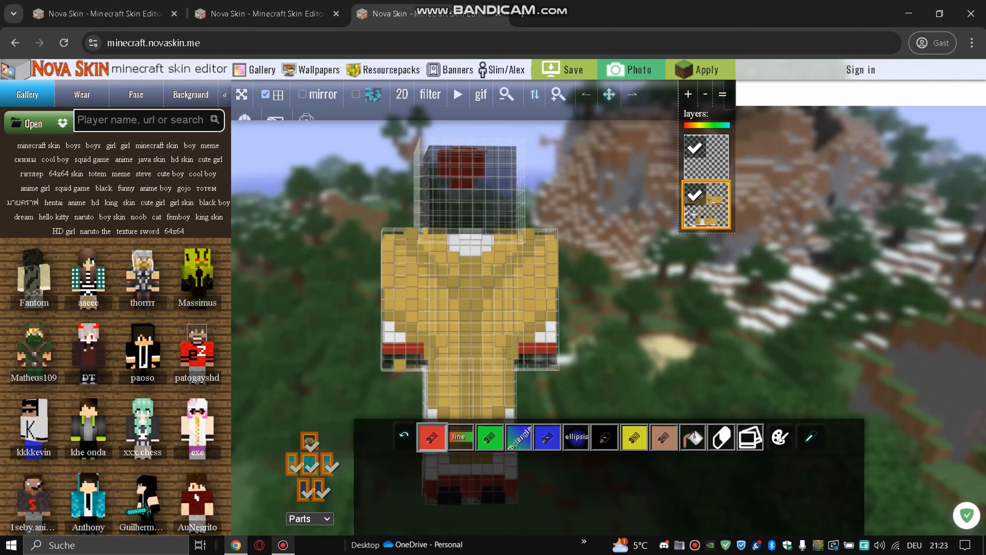
pyautogui.moveTo(609, 95); pyautogui.dragTo(617, 43)
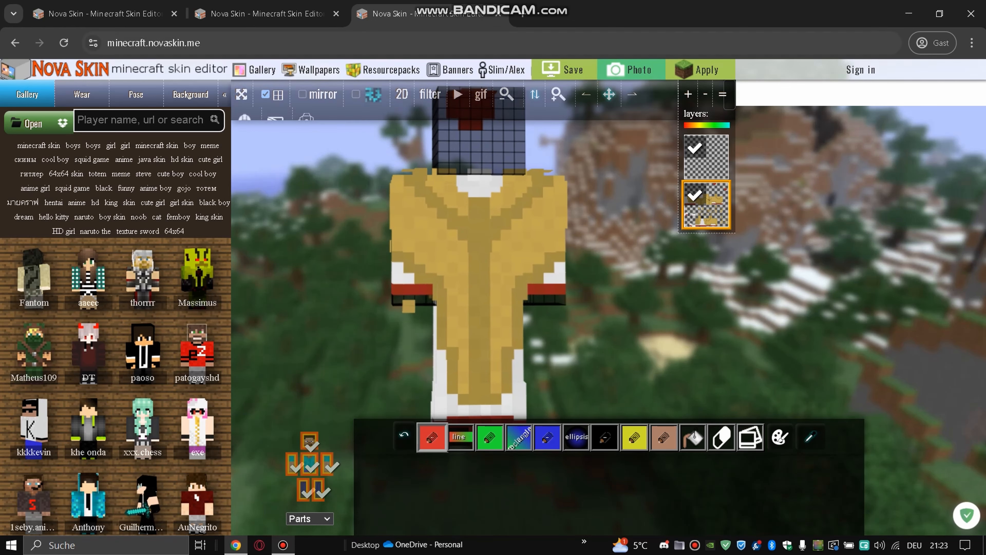
pyautogui.click(507, 94)
pyautogui.moveTo(610, 94); pyautogui.dragTo(575, 179)
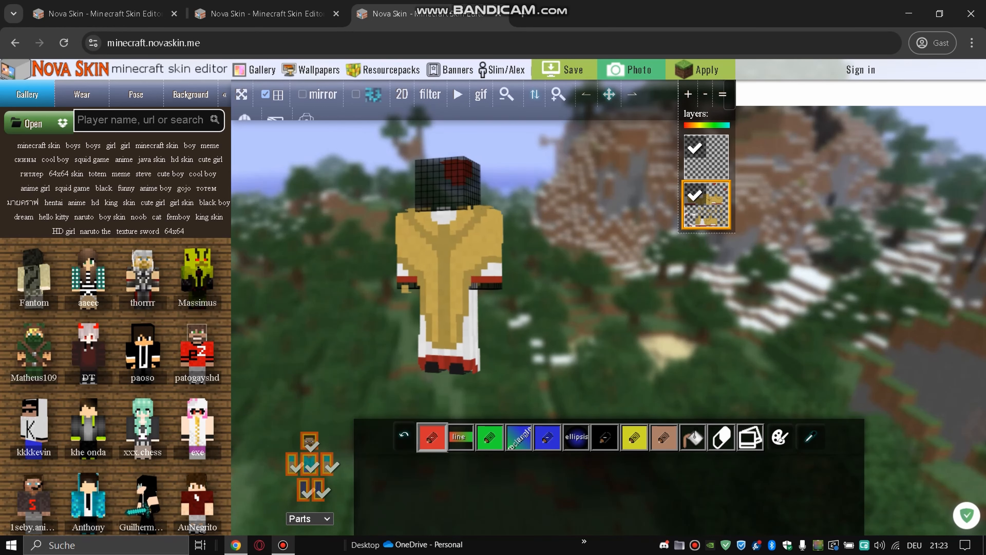
# - In the first tab's skin, delete the robe layer to leave only the bearded head
pyautogui.click(558, 94)
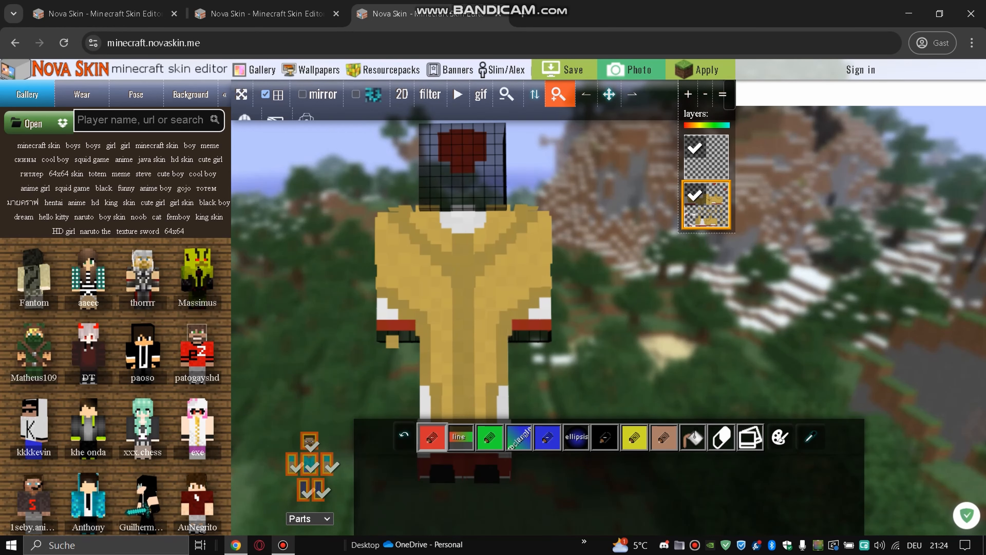
pyautogui.click(507, 94)
pyautogui.moveTo(609, 95); pyautogui.dragTo(609, 80)
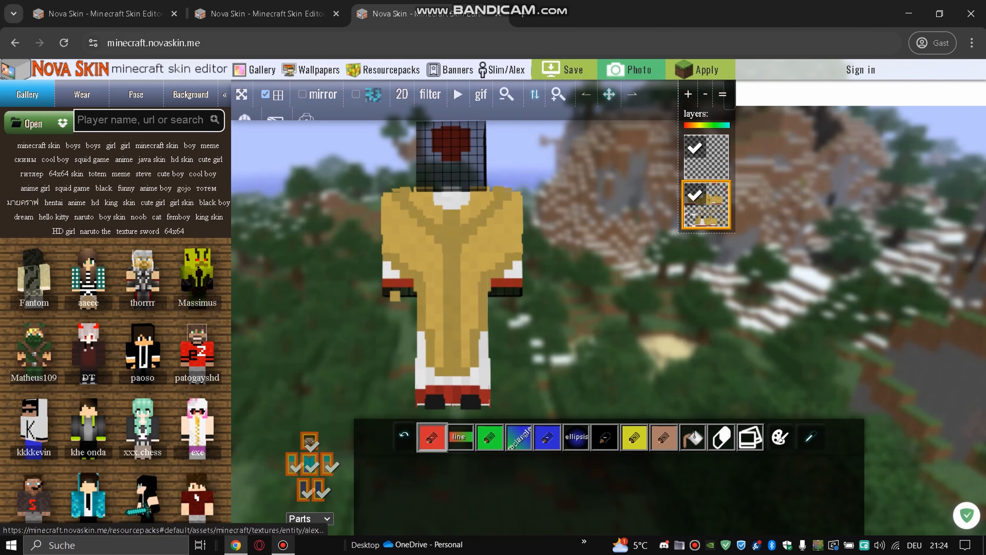
pyautogui.click(105, 14)
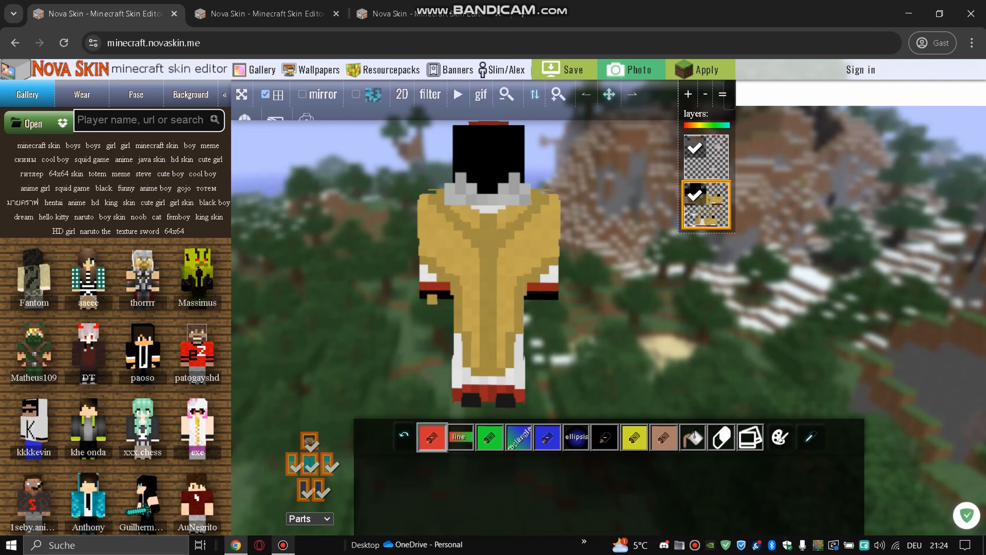
pyautogui.click(706, 95)
# - Return to the gold robe skin tab and bring up the file picker to load a skin
pyautogui.click(431, 14)
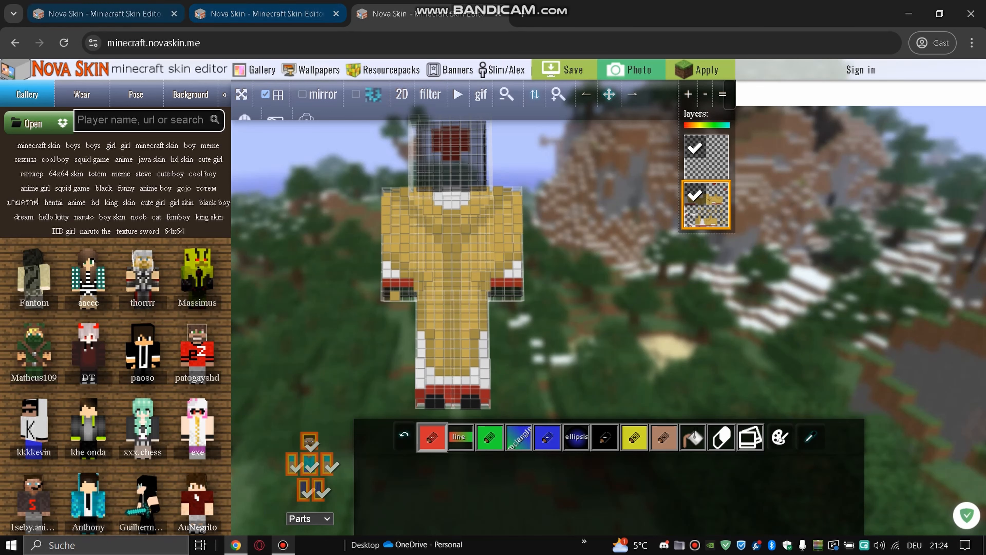
pyautogui.click(105, 14)
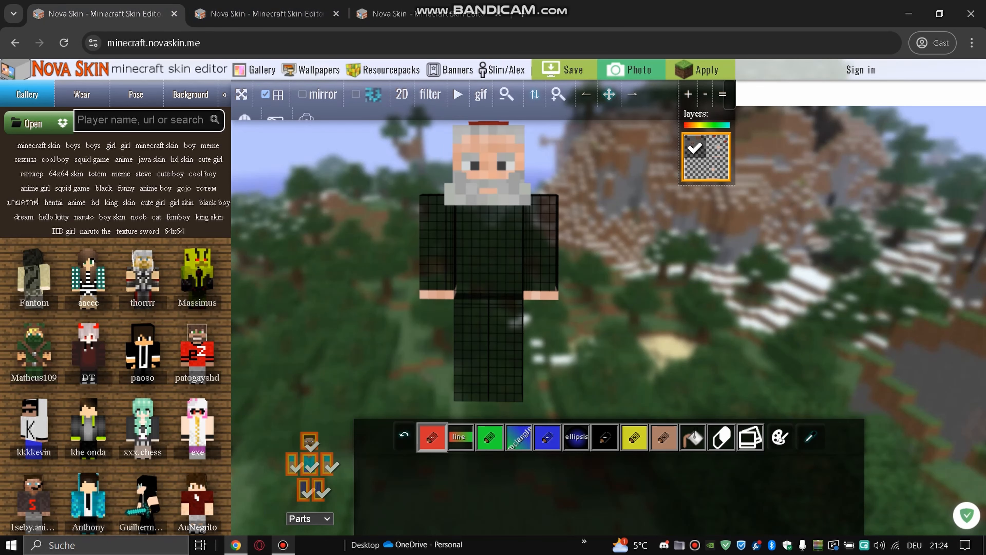
pyautogui.click(431, 13)
pyautogui.click(105, 14)
pyautogui.click(431, 13)
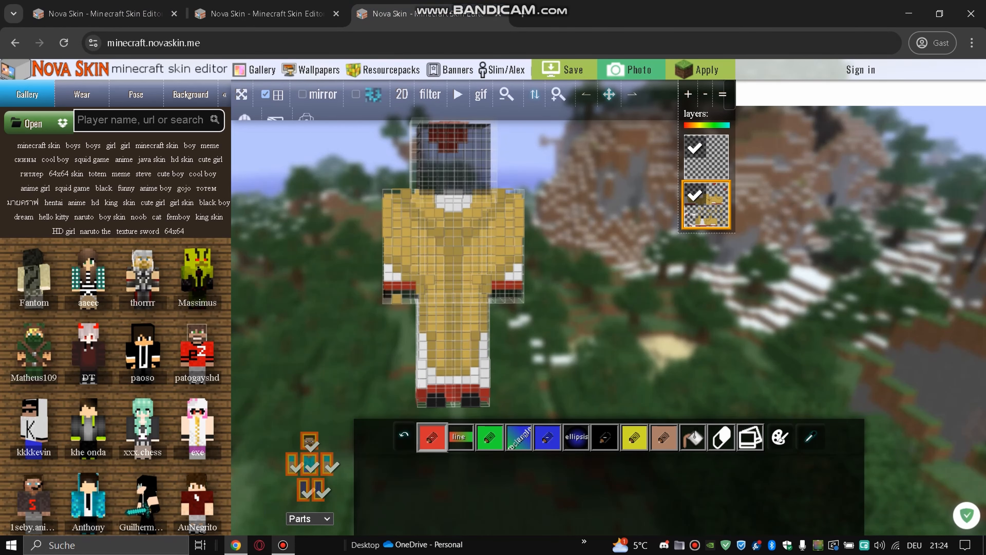
pyautogui.click(268, 14)
pyautogui.click(104, 14)
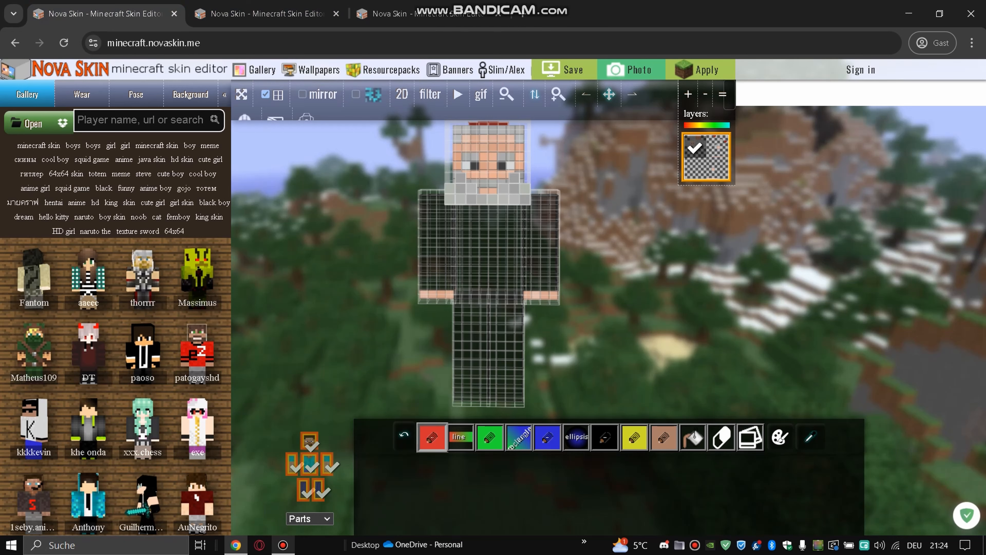
pyautogui.click(428, 14)
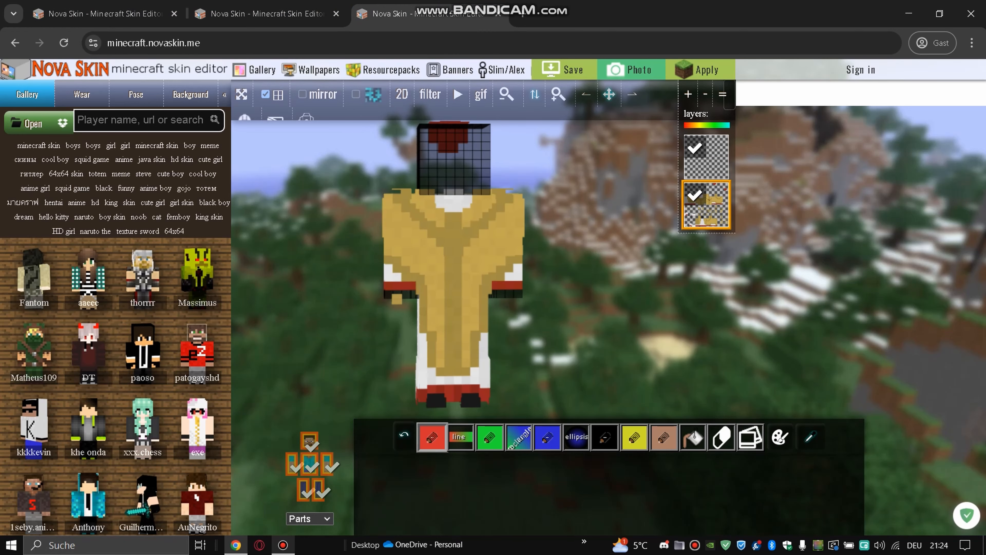
pyautogui.click(31, 124)
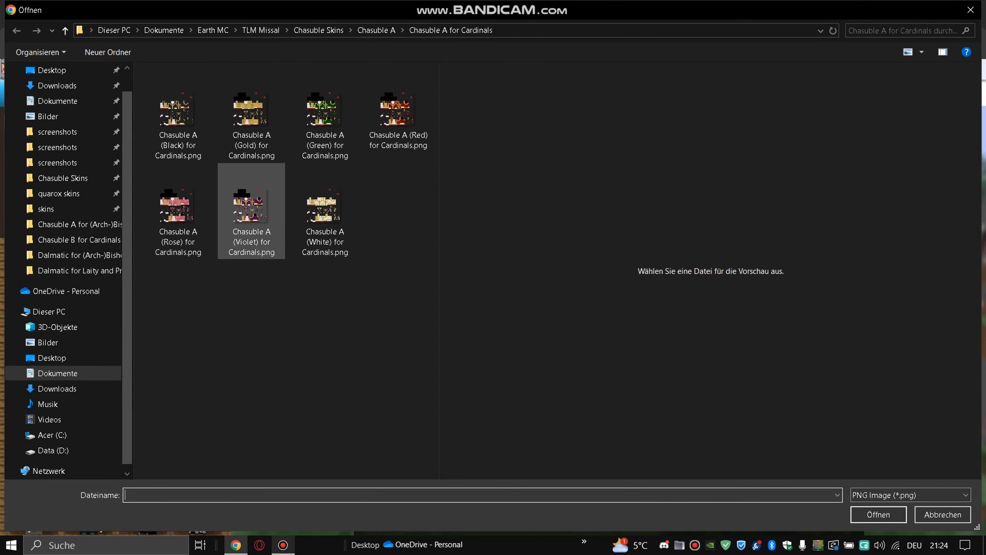
# - Load quarox head and hands.png from TLM Missal's quarox skins folder as a new layer
pyautogui.click(260, 30)
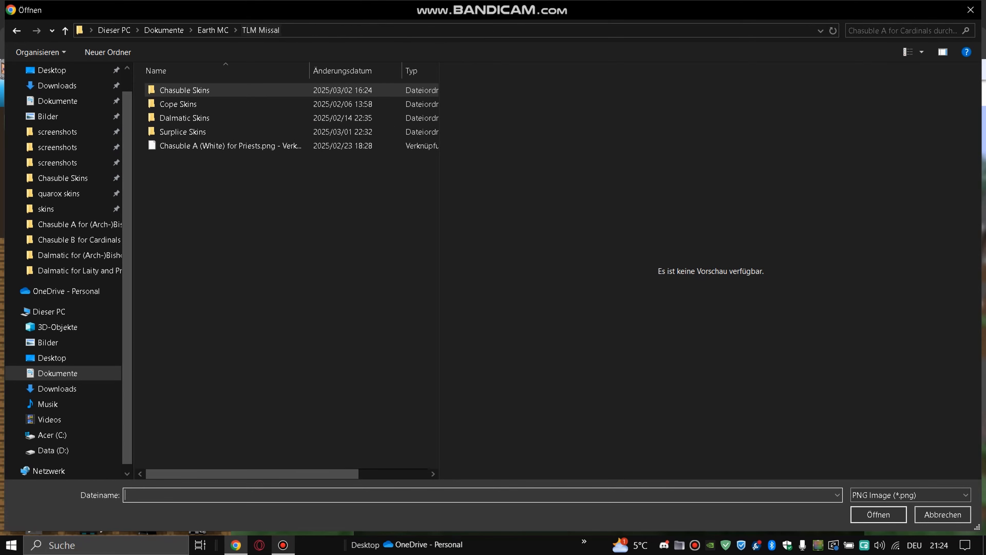
pyautogui.click(58, 193)
pyautogui.click(251, 111)
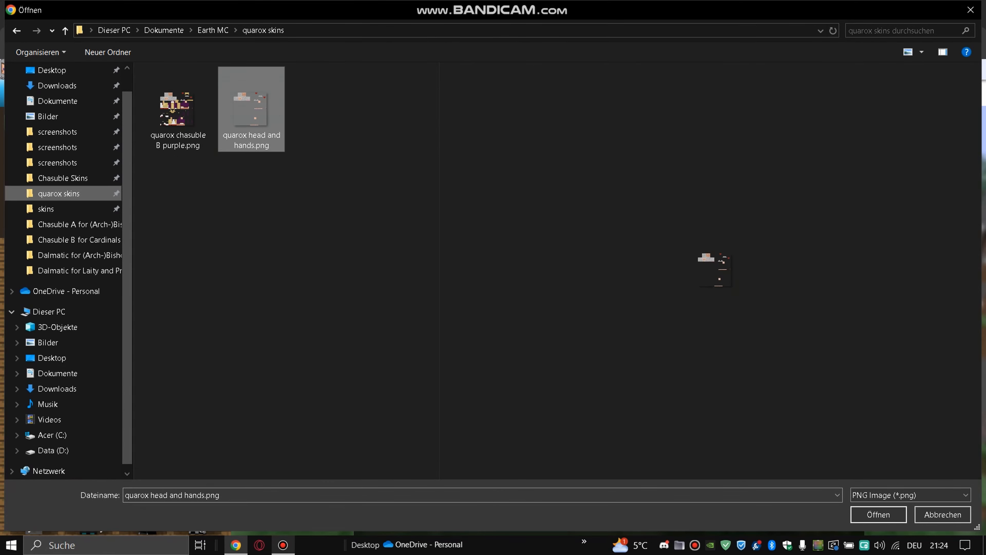
pyautogui.doubleClick(251, 111)
pyautogui.moveTo(303, 272); pyautogui.dragTo(501, 272)
pyautogui.moveTo(303, 272); pyautogui.dragTo(488, 268)
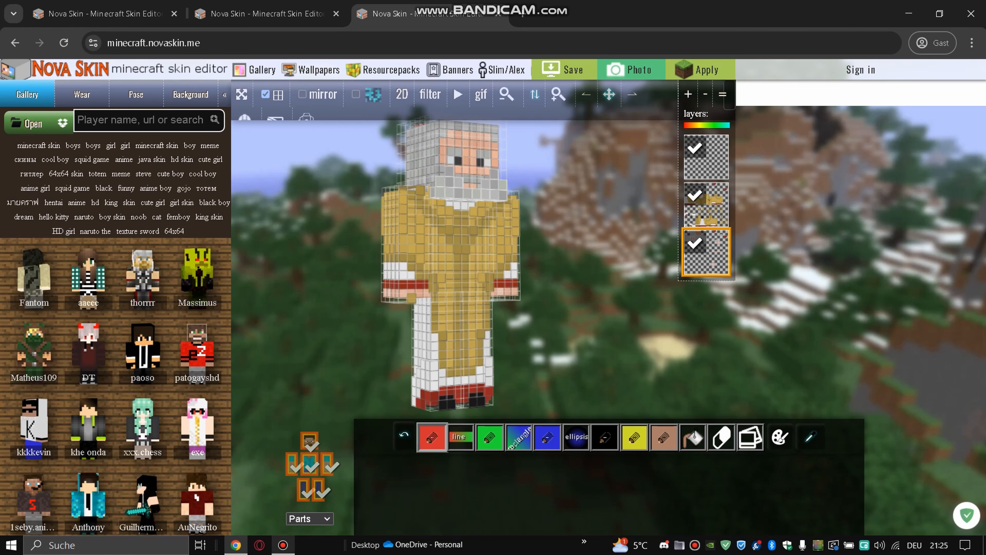
# - Play and stop the walking animation preview, then export the finished skin as an image
pyautogui.click(458, 94)
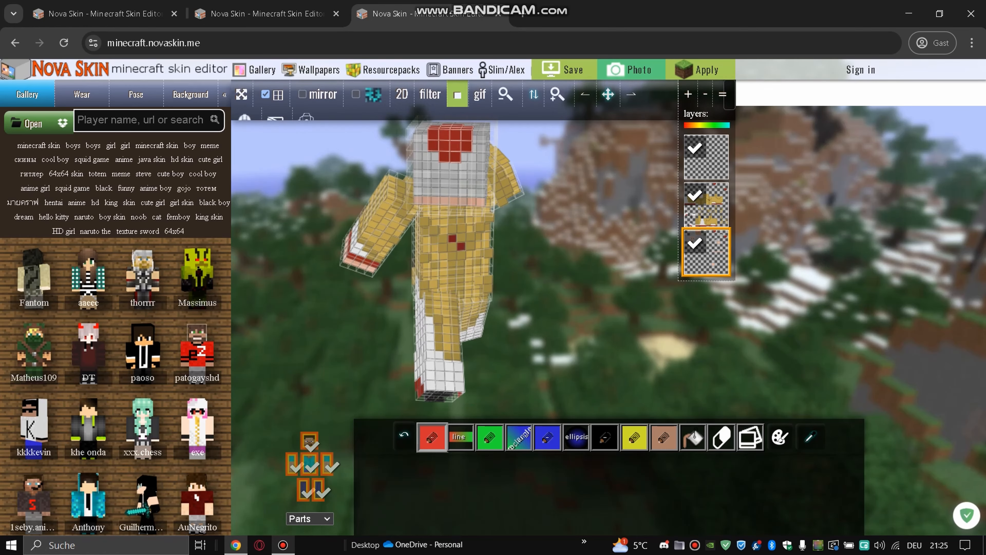
pyautogui.click(459, 95)
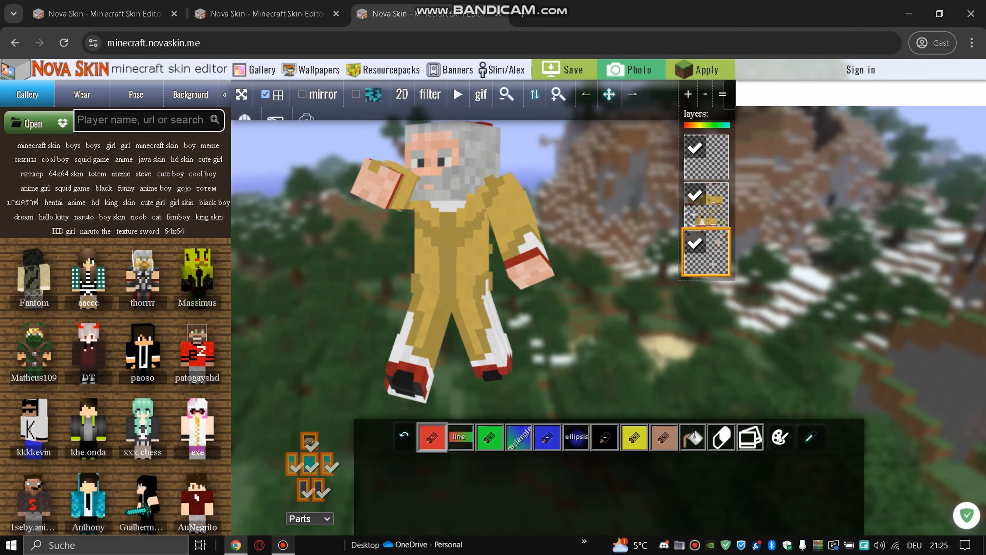
pyautogui.click(563, 69)
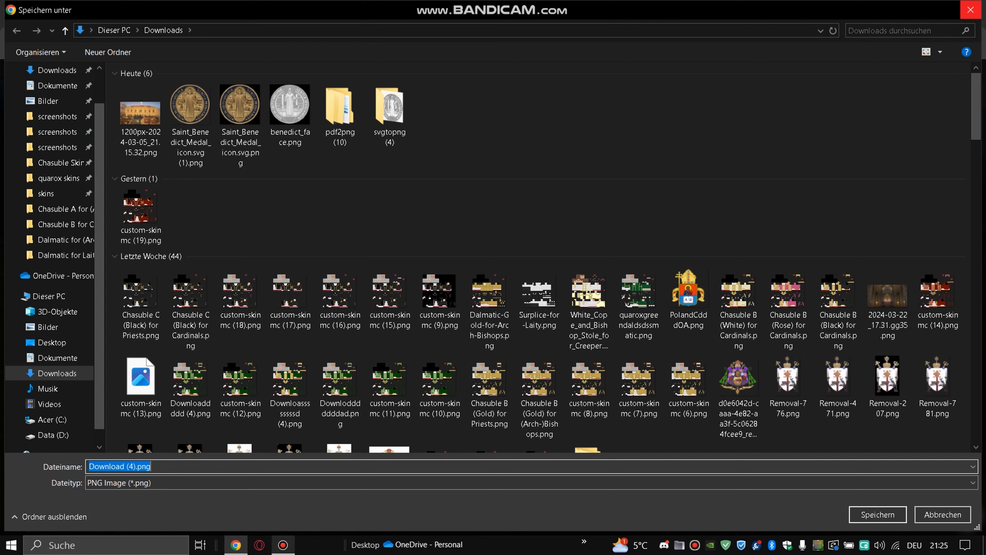
# - Dismiss the Speichern unter dialog and skin-file preview, then restart the walking animation
pyautogui.click(971, 10)
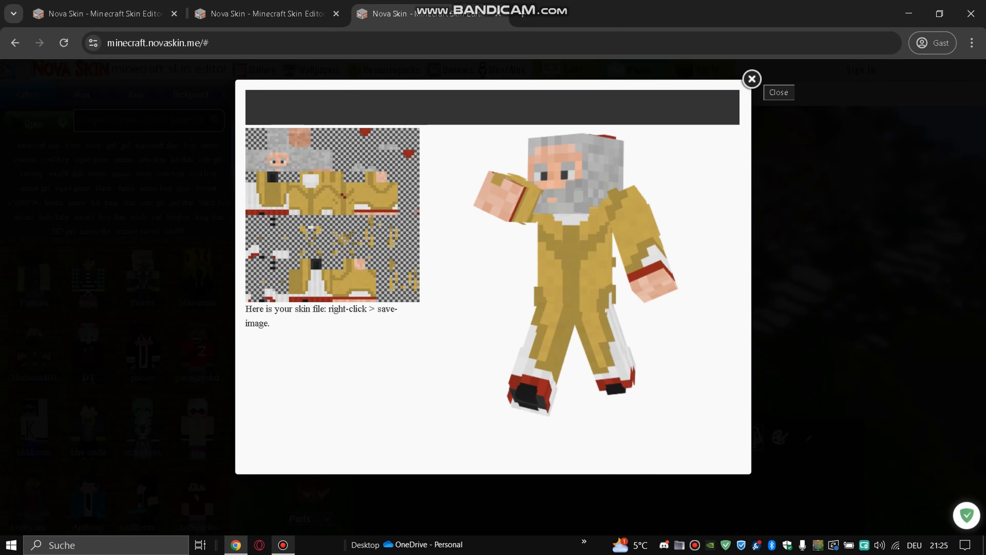
pyautogui.click(752, 79)
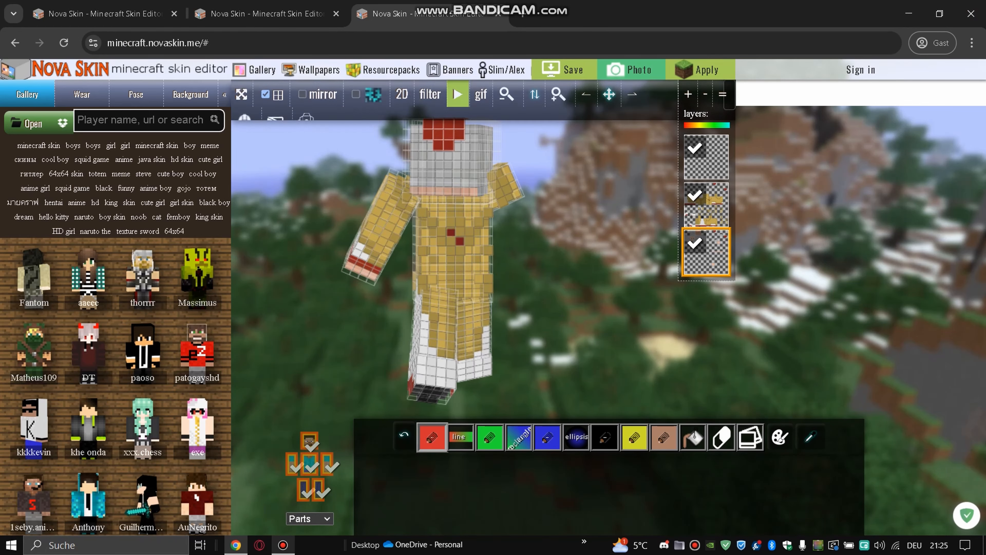
pyautogui.click(457, 94)
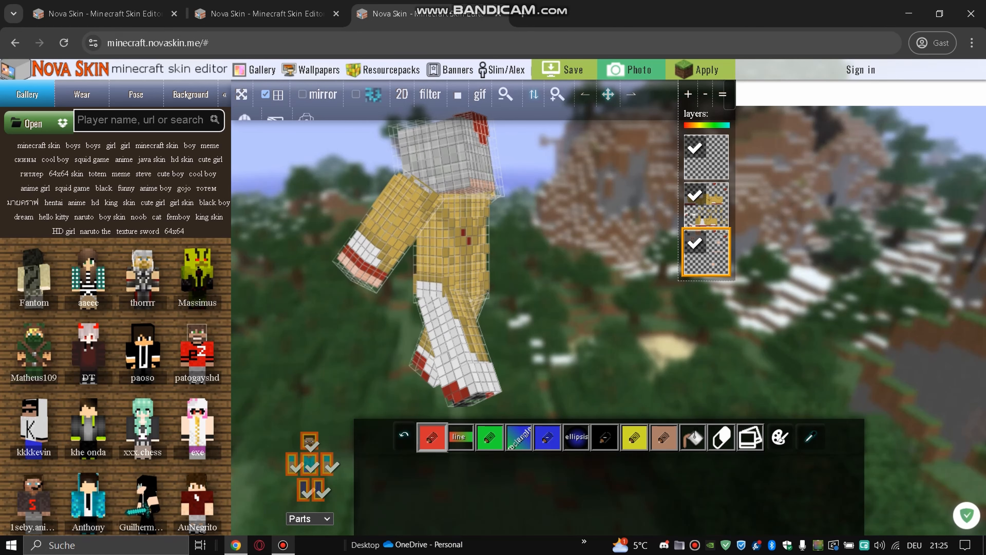